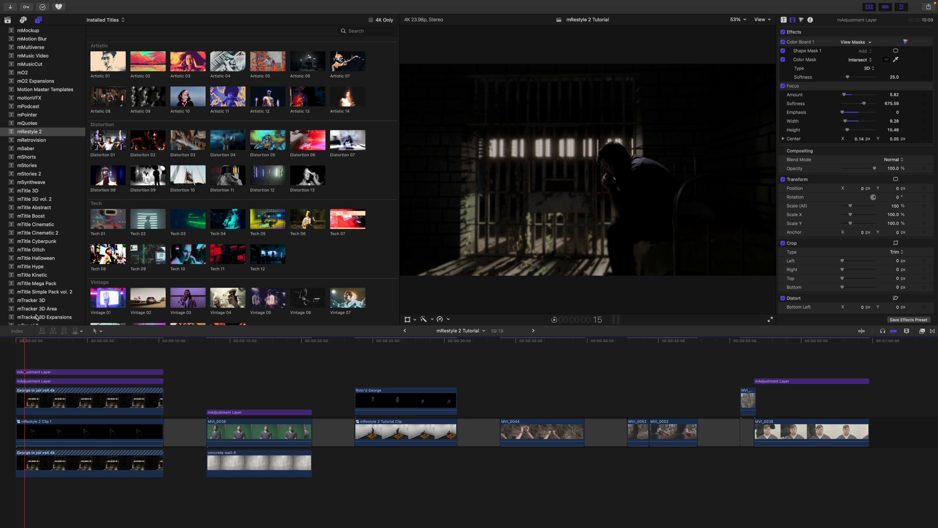
- Place the mRestyle 2 title Artistic 06 above the jail clips at the timeline's start and extend it to their full length
{"action": "left_click", "coordinate": [54, 132]}
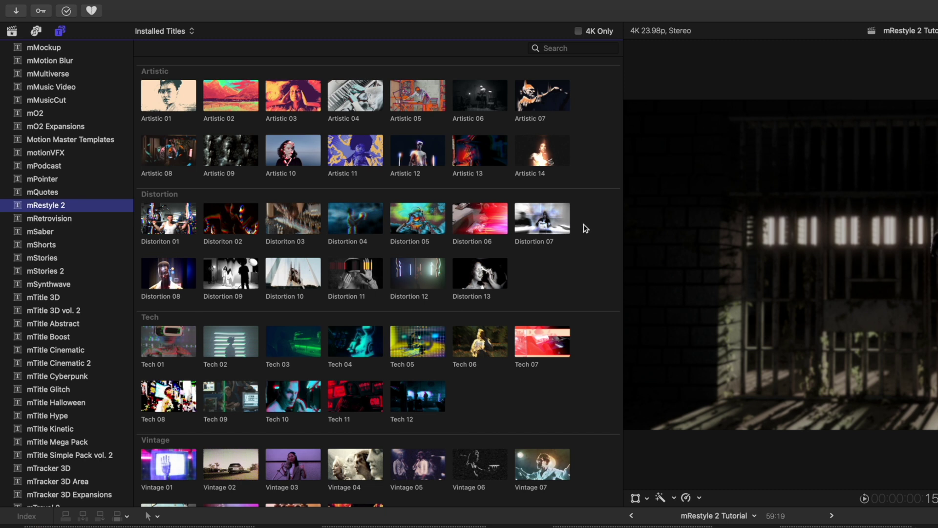
{"action": "scroll", "coordinate": [584, 225], "scroll_direction": "down", "scroll_amount": 2}
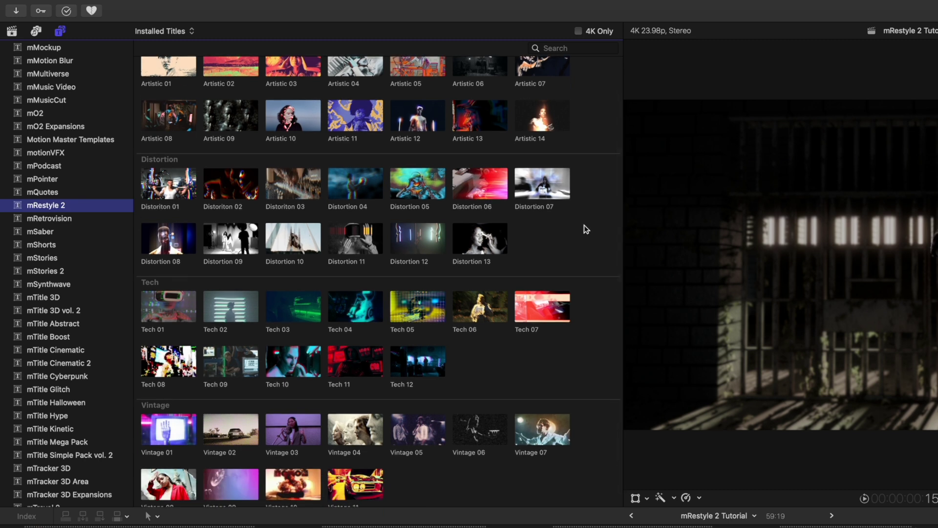
{"action": "scroll", "coordinate": [584, 228], "scroll_direction": "down", "scroll_amount": 2}
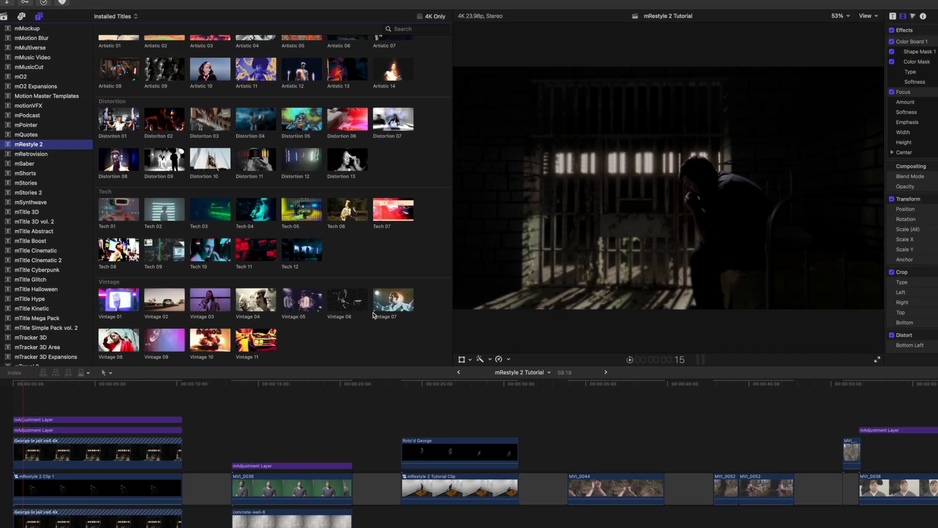
{"action": "scroll", "coordinate": [372, 247], "scroll_direction": "up", "scroll_amount": 2}
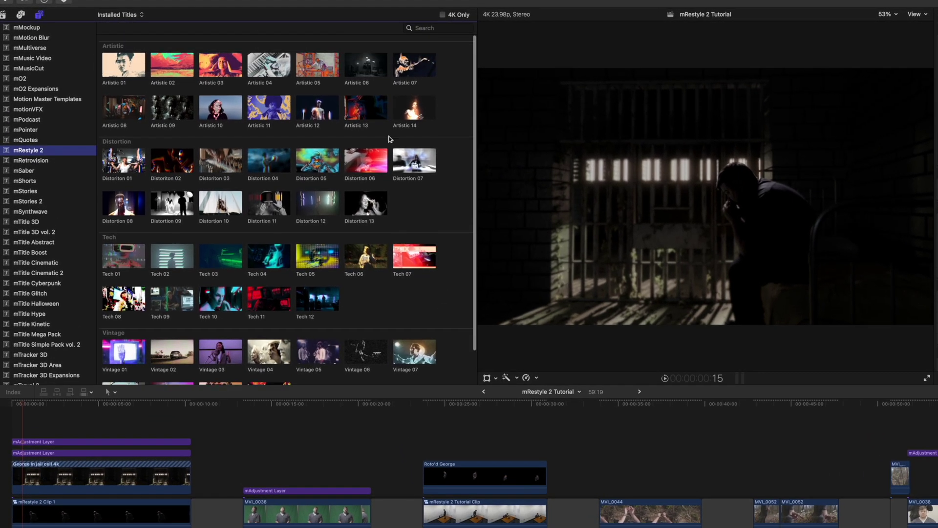
{"action": "left_click", "coordinate": [353, 68]}
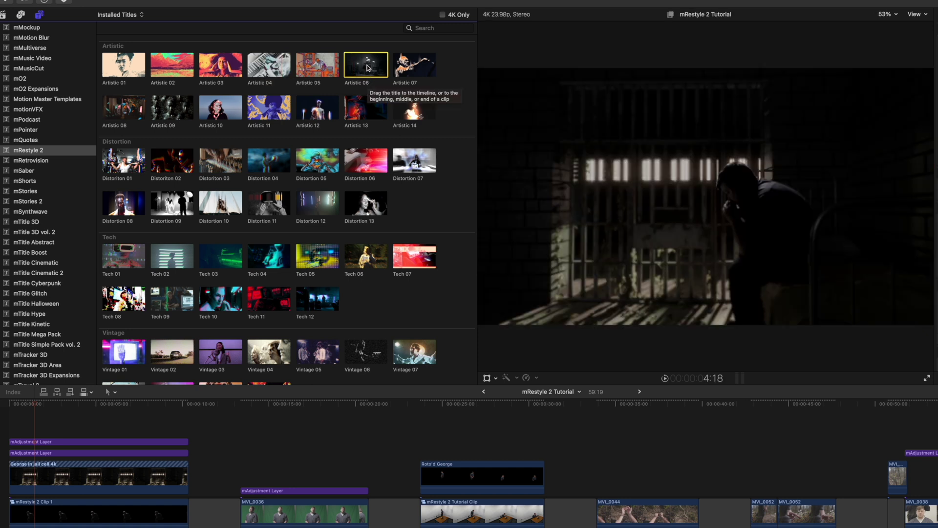
{"action": "left_click_drag", "start_coordinate": [367, 67], "coordinate": [114, 395]}
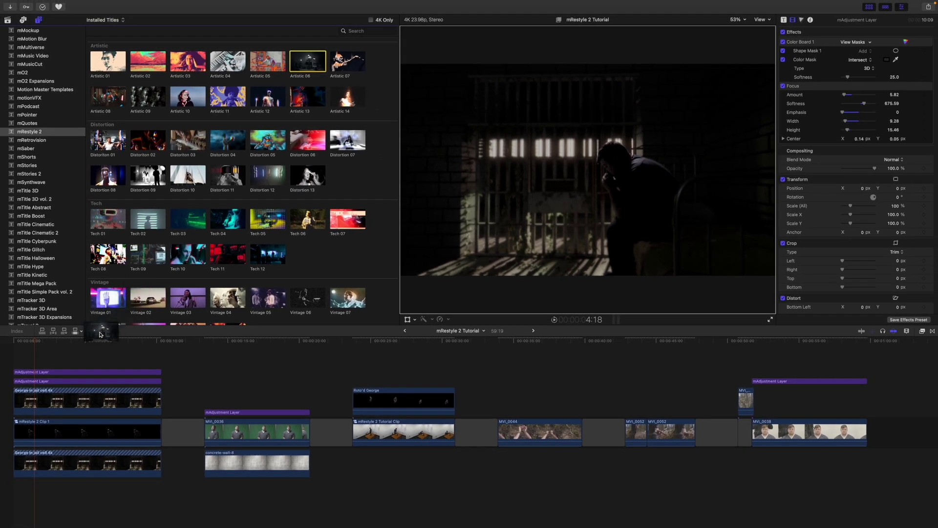
{"action": "left_click_drag", "start_coordinate": [100, 334], "coordinate": [14, 356]}
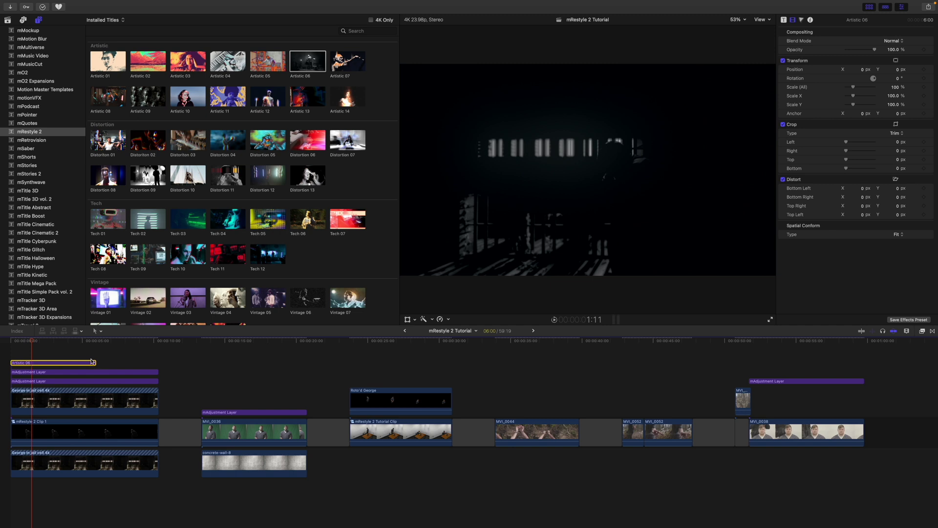
{"action": "left_click_drag", "start_coordinate": [96, 362], "coordinate": [155, 362]}
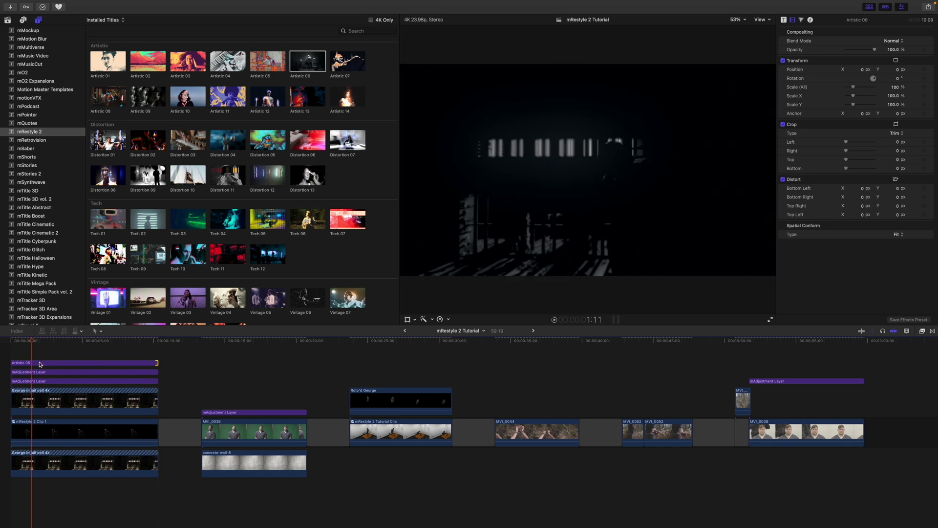
- Compare the Artistic 06 title with Levels off and on in its published parameters, and turn off Colorization
{"action": "left_click", "coordinate": [32, 364]}
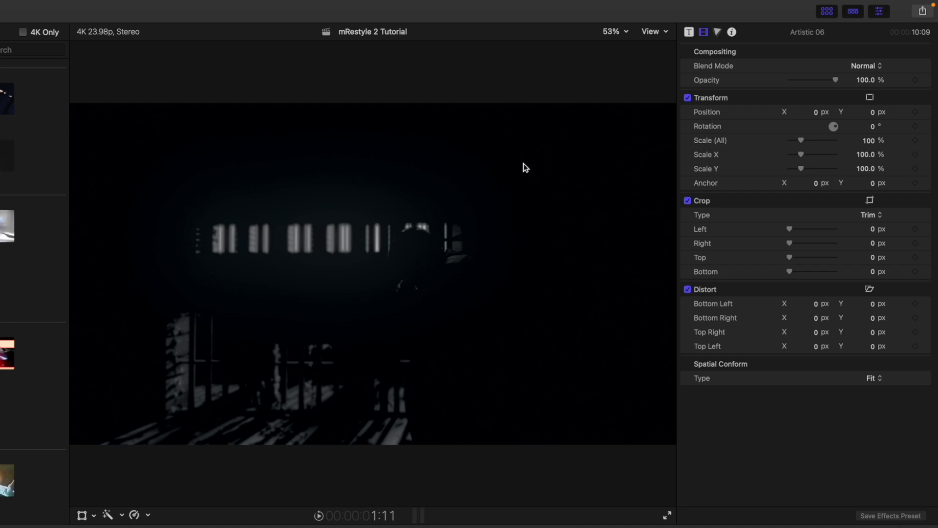
{"action": "left_click", "coordinate": [688, 32]}
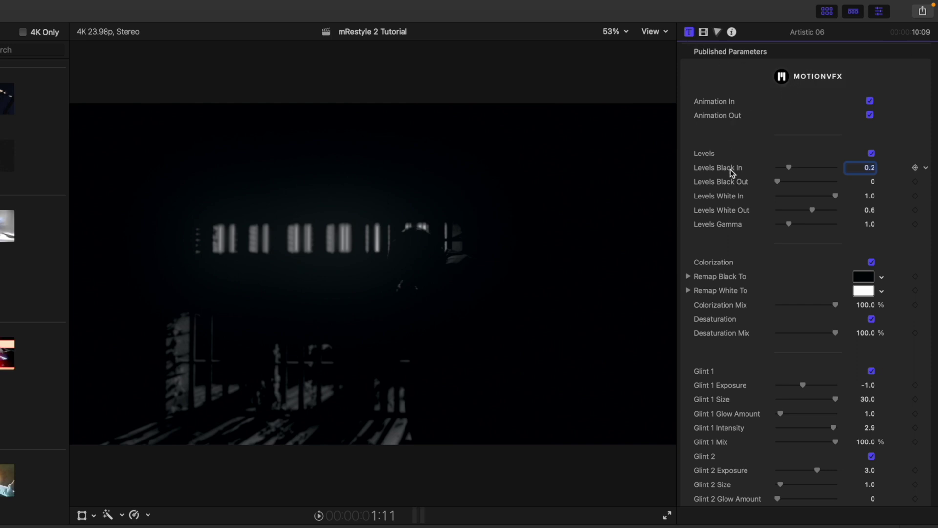
{"action": "left_click", "coordinate": [871, 153]}
{"action": "left_click", "coordinate": [871, 154]}
{"action": "left_click", "coordinate": [871, 155]}
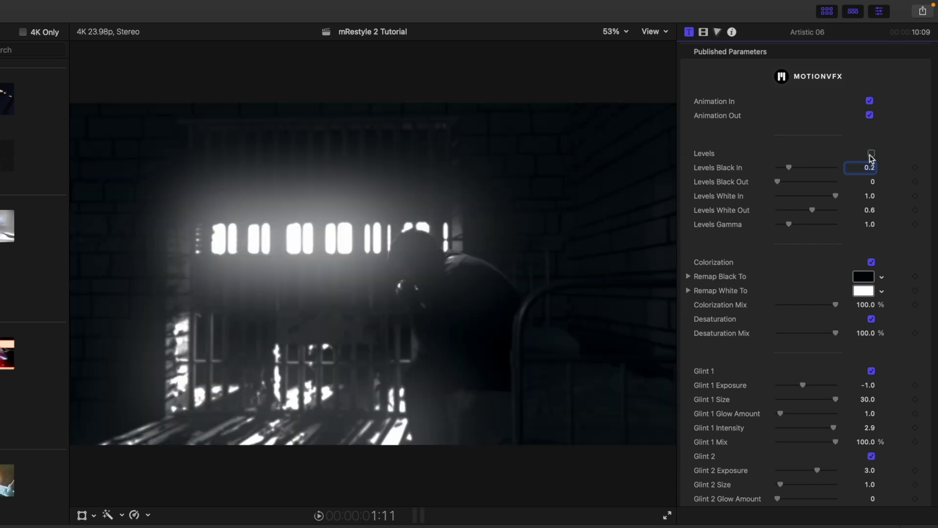
{"action": "left_click", "coordinate": [871, 154]}
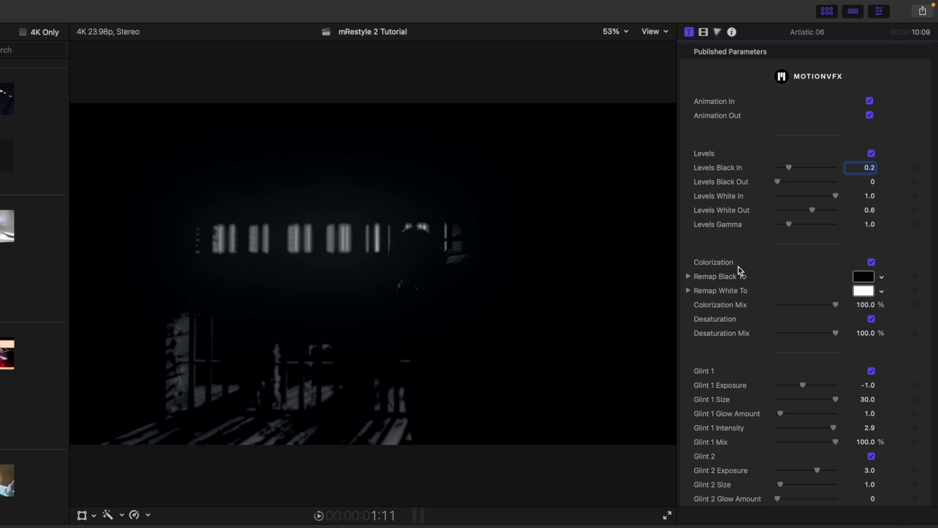
{"action": "left_click", "coordinate": [871, 262]}
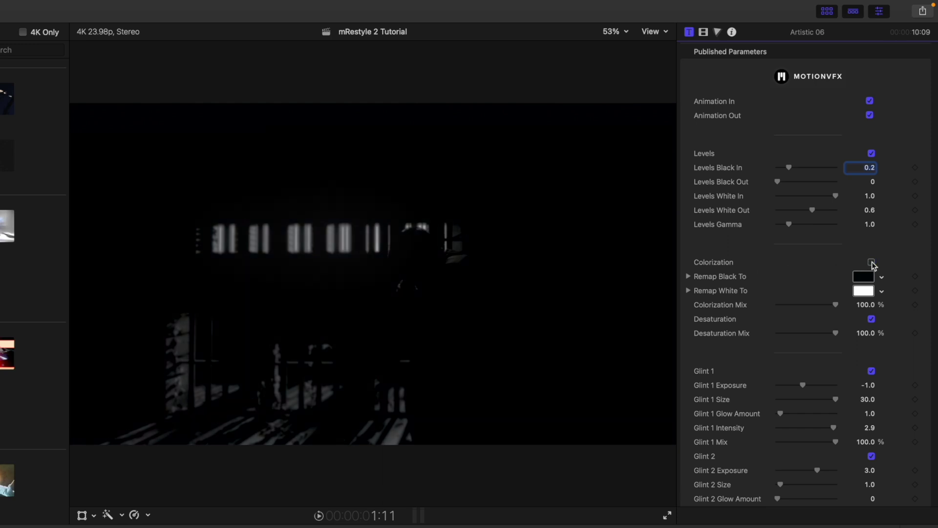
- Preview the Artistic 06 title from the start, set its Zoom Amount to 10.0 and turn Zoom off
{"action": "scroll", "coordinate": [758, 321], "scroll_direction": "down", "scroll_amount": 3}
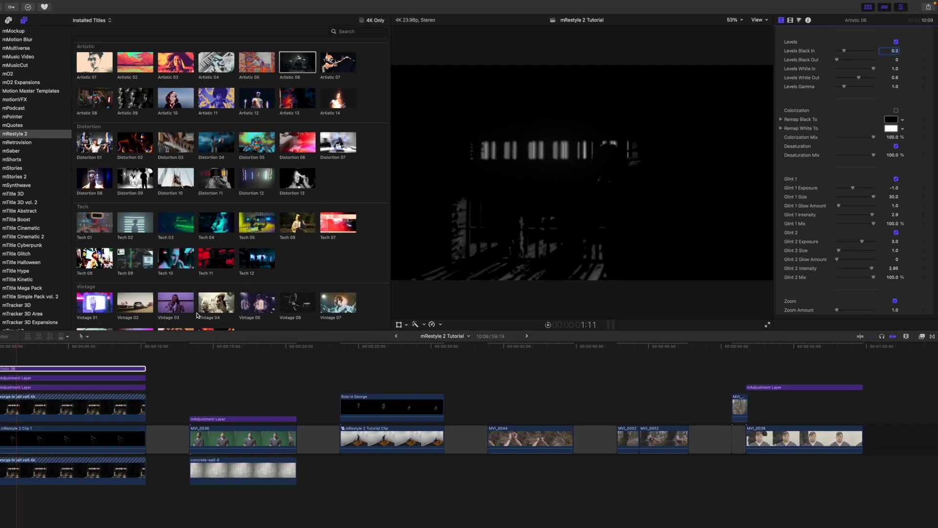
{"action": "mouse_move", "coordinate": [32, 342]}
{"action": "left_mouse_down"}
{"action": "mouse_move", "coordinate": [13, 344]}
{"action": "mouse_move", "coordinate": [49, 348]}
{"action": "mouse_move", "coordinate": [20, 347]}
{"action": "left_mouse_up"}
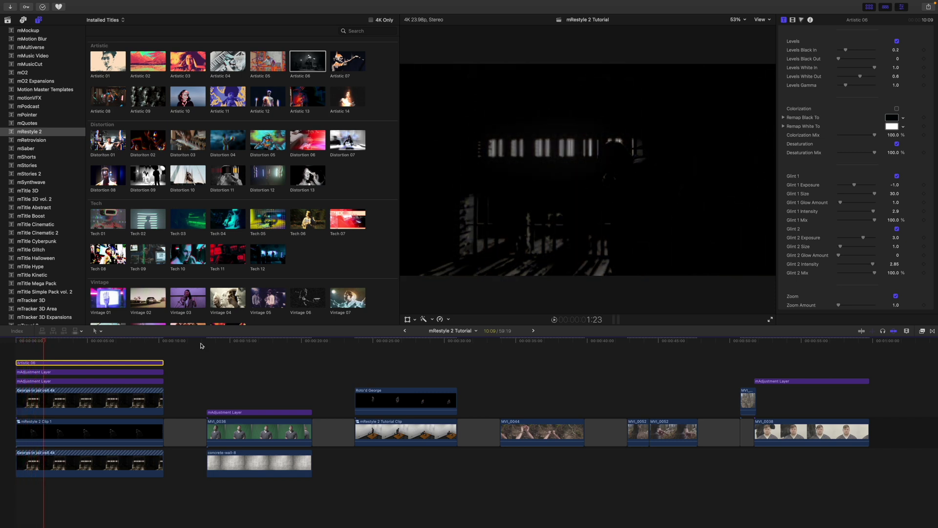
{"action": "left_click_drag", "start_coordinate": [839, 306], "coordinate": [877, 306]}
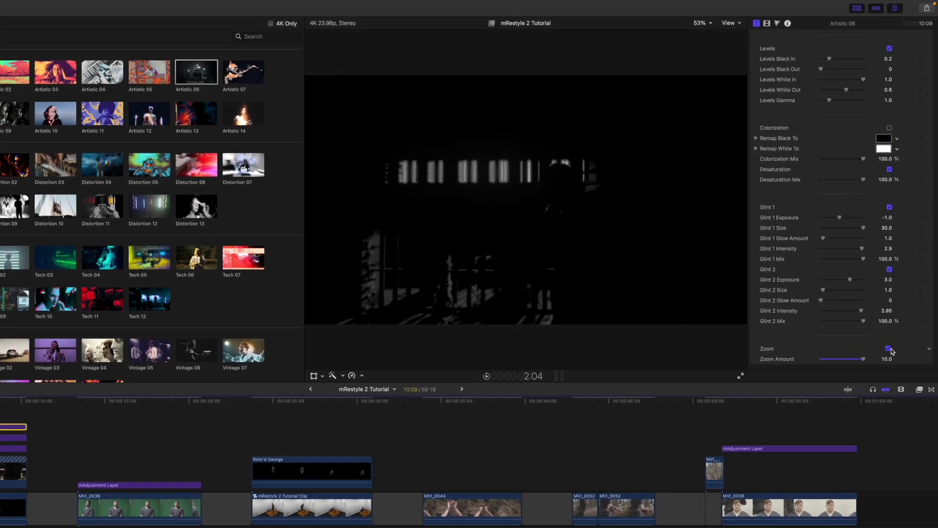
{"action": "left_click", "coordinate": [895, 295]}
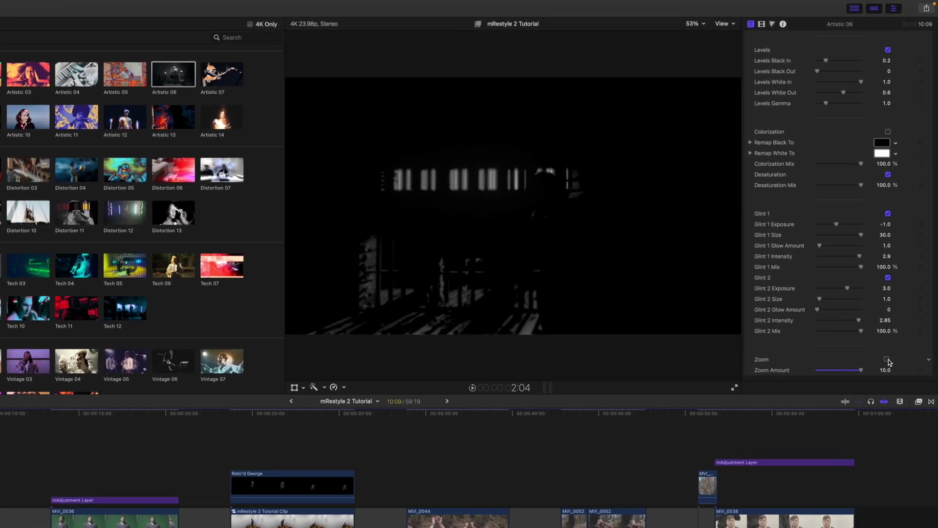
- Set Levels Black In to 0 and Levels Black Out to 0.03 on the Artistic 06 title
{"action": "scroll", "coordinate": [815, 215], "scroll_direction": "up", "scroll_amount": 3}
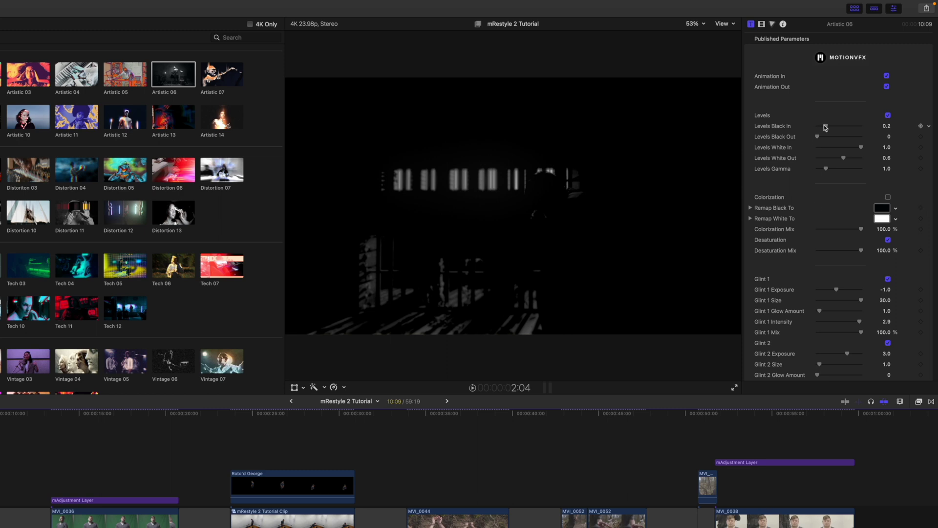
{"action": "left_click_drag", "start_coordinate": [825, 126], "coordinate": [825, 127]}
{"action": "left_click_drag", "start_coordinate": [826, 127], "coordinate": [822, 140]}
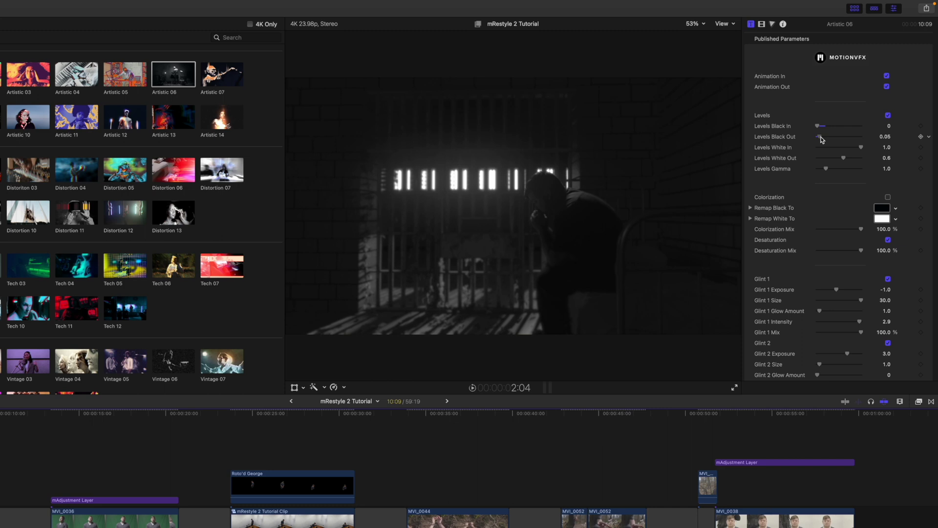
{"action": "left_click_drag", "start_coordinate": [822, 140], "coordinate": [821, 140]}
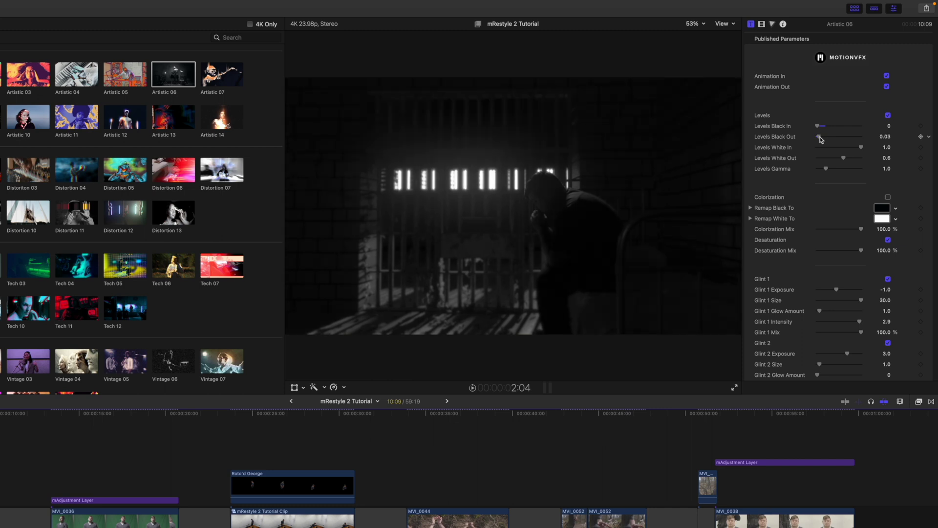
- Turn off Desaturation on the Artistic 06 title and compare the image with Glint 1 off and on
{"action": "left_click", "coordinate": [888, 240]}
{"action": "left_click", "coordinate": [888, 279]}
{"action": "left_click", "coordinate": [888, 279]}
{"action": "left_click", "coordinate": [888, 279]}
{"action": "left_click", "coordinate": [888, 279]}
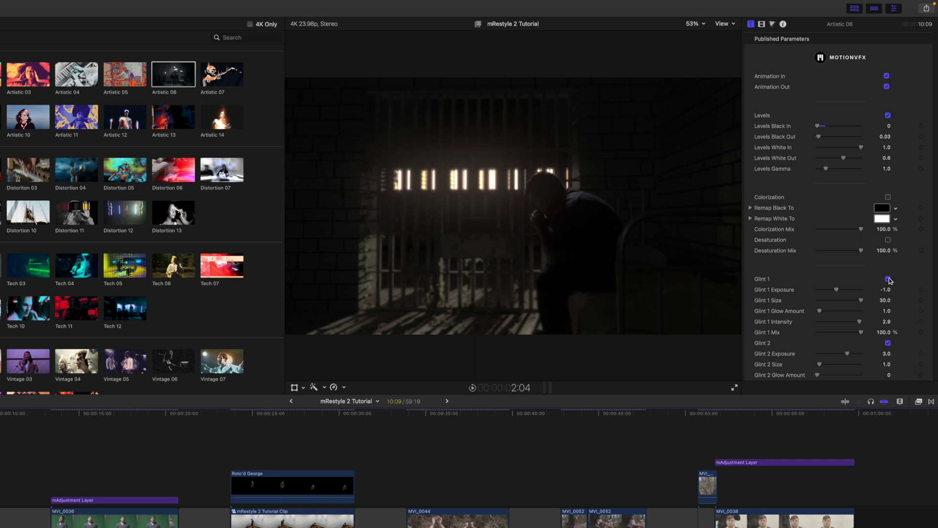
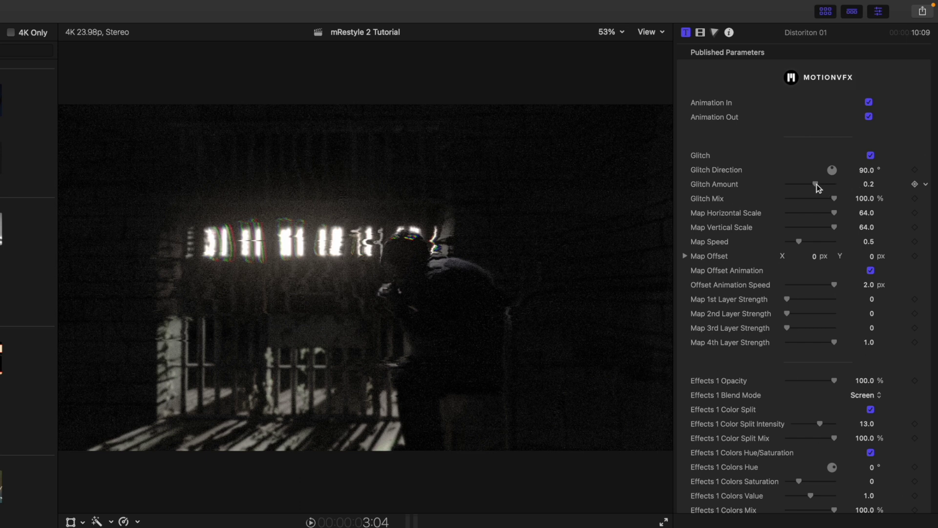
- Set the Distoriton 01 title's Glitch Amount to 0.05 and try out its Effects 1 Opacity
{"action": "left_click_drag", "start_coordinate": [816, 184], "coordinate": [813, 184]}
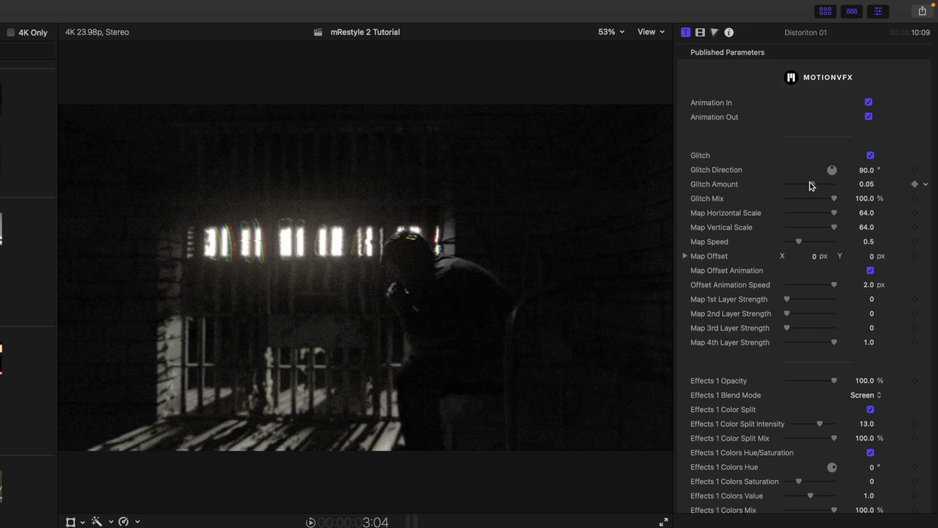
{"action": "scroll", "coordinate": [810, 182], "scroll_direction": "down", "scroll_amount": 3}
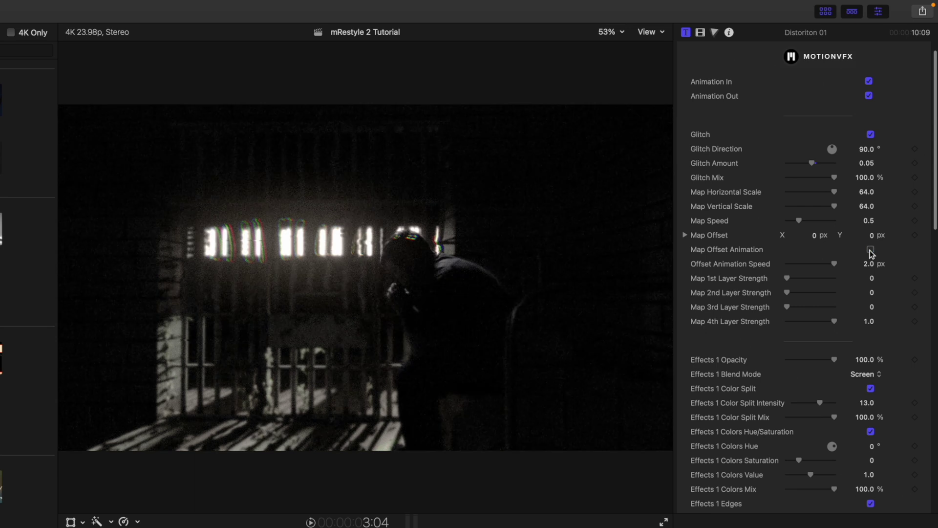
{"action": "scroll", "coordinate": [731, 326], "scroll_direction": "down", "scroll_amount": 2}
{"action": "scroll", "coordinate": [732, 330], "scroll_direction": "down", "scroll_amount": 2}
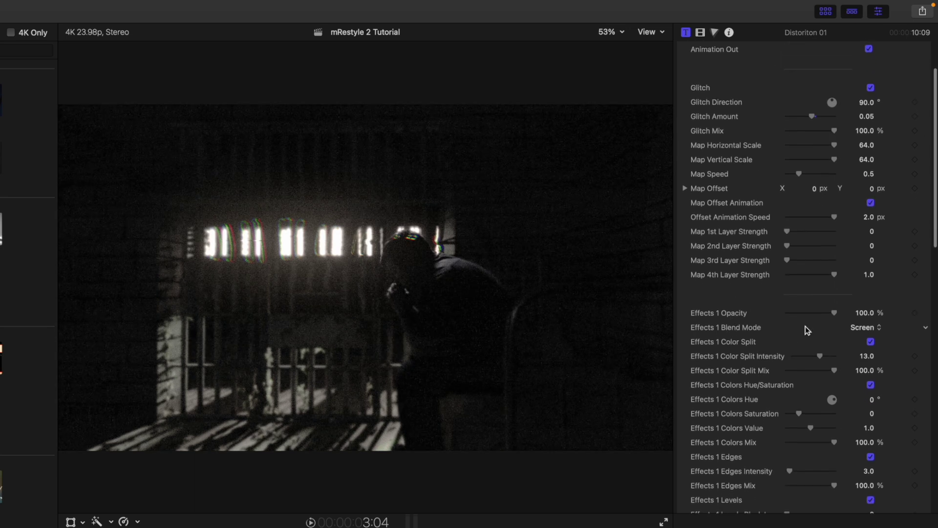
{"action": "left_click_drag", "start_coordinate": [836, 316], "coordinate": [882, 322]}
- Lower the Distoriton 01 title's Overall Contrast Amount and turn off its Effects 2 Hue/Saturation
{"action": "scroll", "coordinate": [783, 304], "scroll_direction": "down", "scroll_amount": 8}
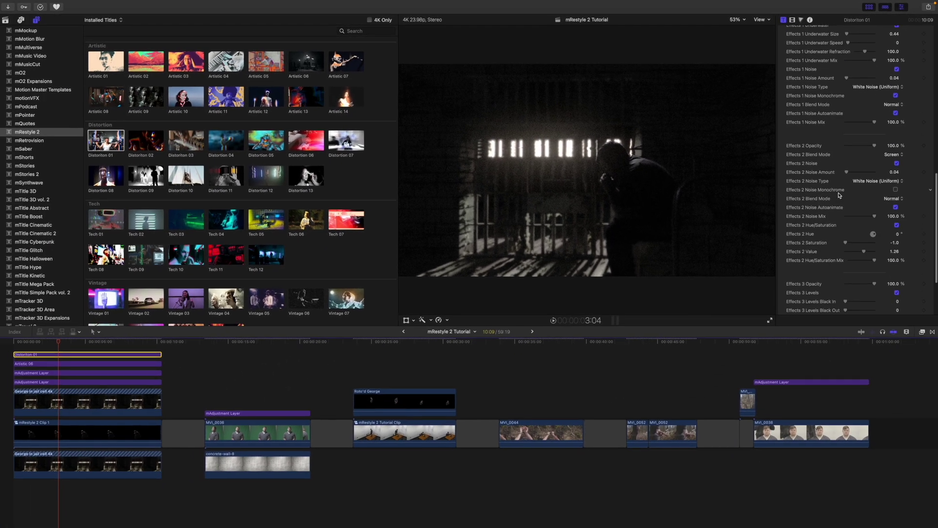
{"action": "scroll", "coordinate": [838, 195], "scroll_direction": "up", "scroll_amount": 1}
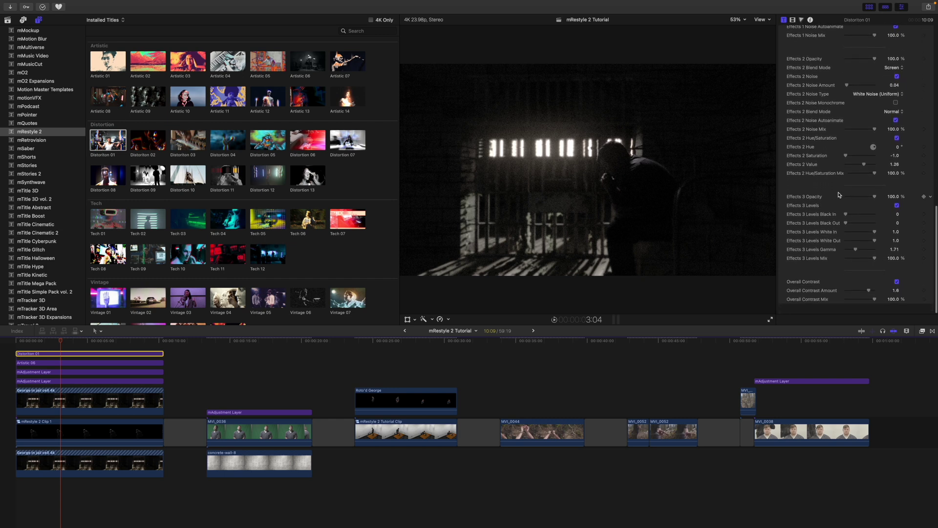
{"action": "scroll", "coordinate": [839, 194], "scroll_direction": "down", "scroll_amount": 2}
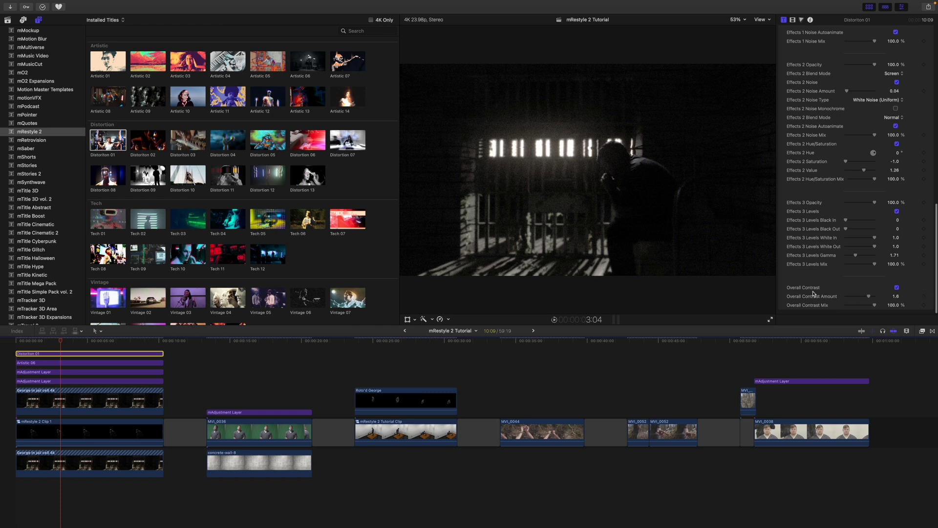
{"action": "left_click_drag", "start_coordinate": [869, 297], "coordinate": [864, 298]}
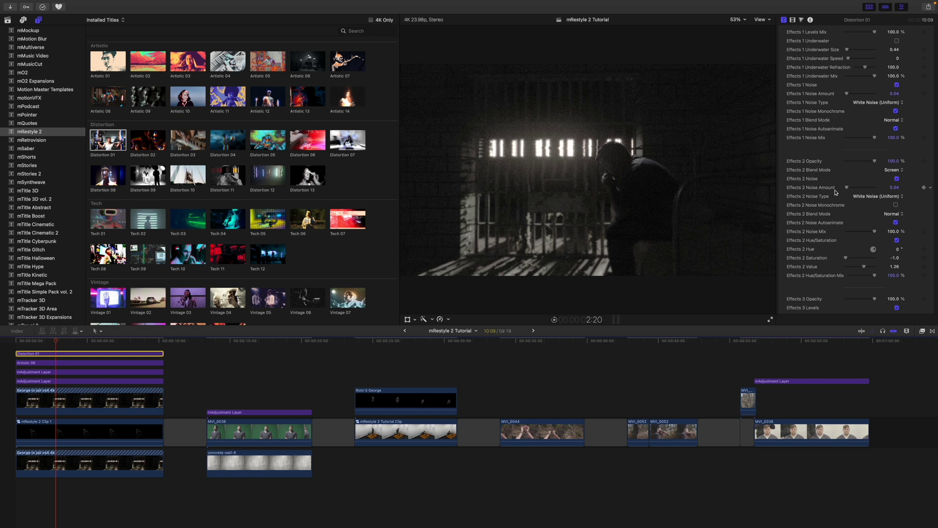
{"action": "scroll", "coordinate": [834, 193], "scroll_direction": "down", "scroll_amount": 1}
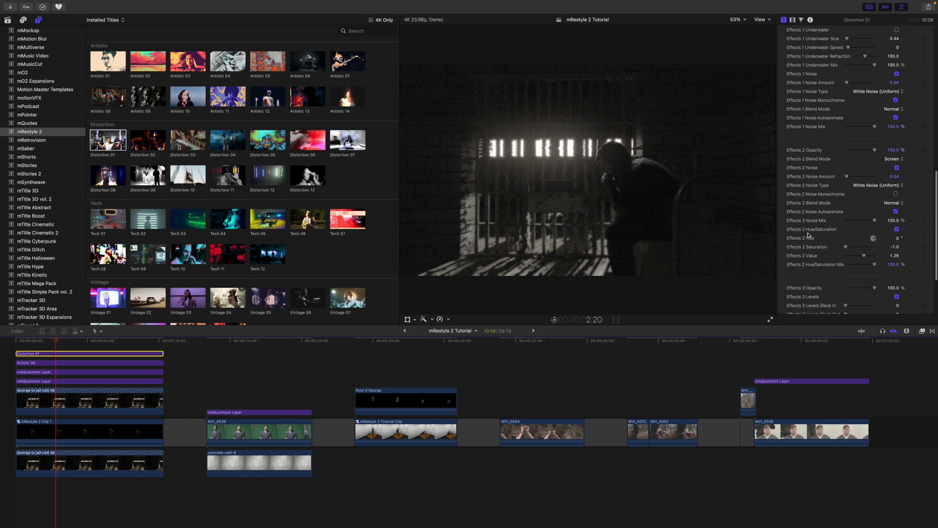
{"action": "left_click", "coordinate": [896, 229]}
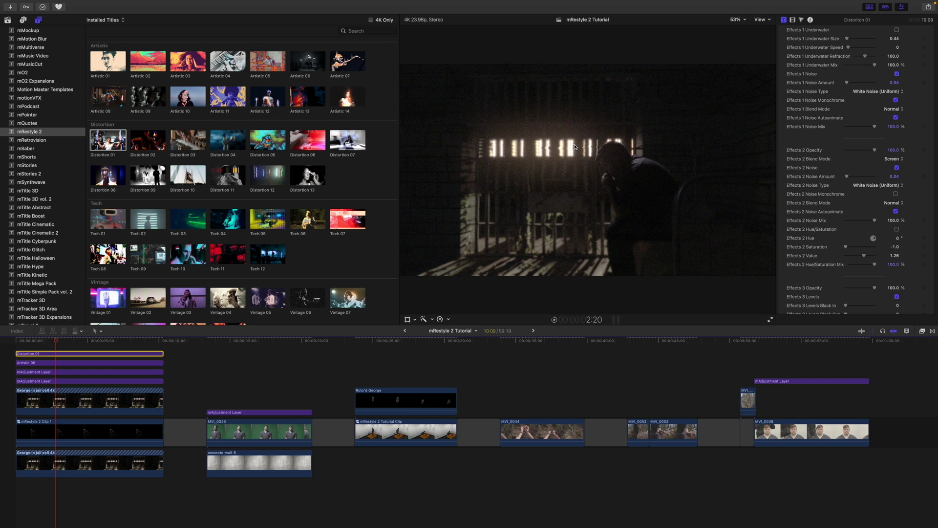
- Extend the Distoriton 01 title to the end of the green-screen clip MVI_0036 and preview it over that clip
{"action": "key", "text": "ctrl+Tab"}
{"action": "left_click_drag", "start_coordinate": [54, 341], "coordinate": [239, 355]}
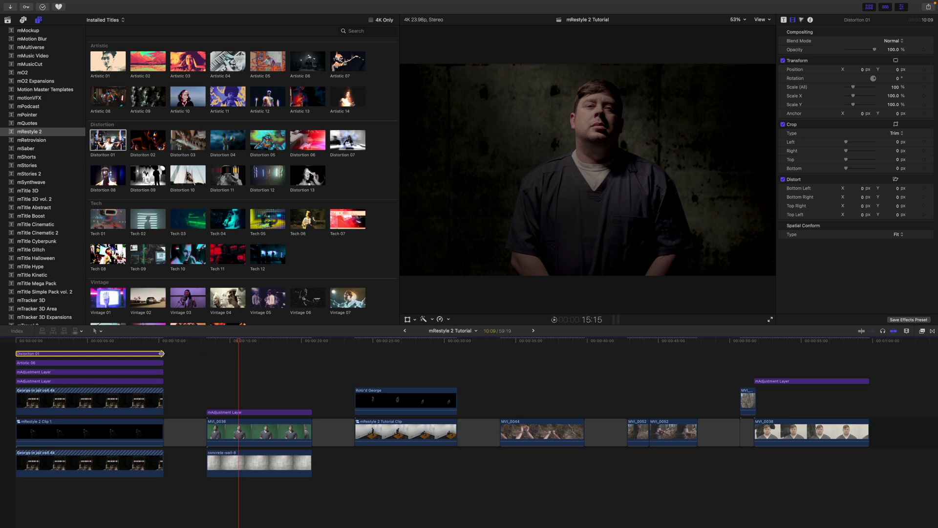
{"action": "left_click_drag", "start_coordinate": [161, 353], "coordinate": [312, 359]}
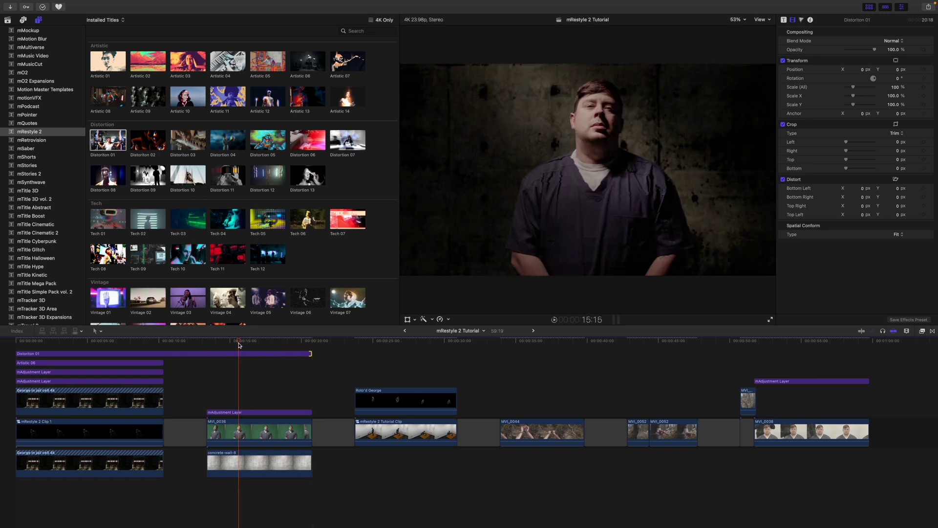
{"action": "mouse_move", "coordinate": [239, 345]}
{"action": "left_mouse_down"}
{"action": "mouse_move", "coordinate": [269, 345]}
{"action": "mouse_move", "coordinate": [219, 346]}
{"action": "mouse_move", "coordinate": [253, 345]}
{"action": "mouse_move", "coordinate": [231, 346]}
{"action": "left_mouse_up"}
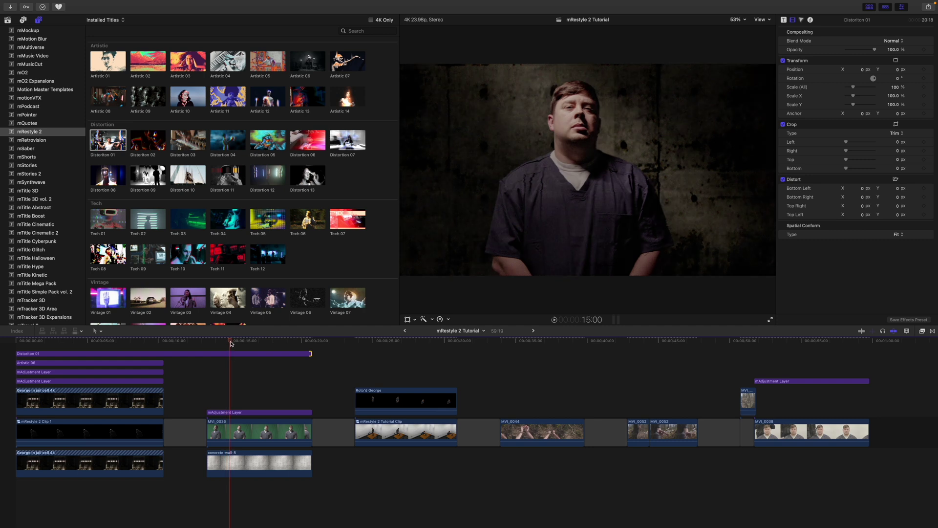
{"action": "mouse_move", "coordinate": [230, 341]}
{"action": "left_mouse_down"}
{"action": "mouse_move", "coordinate": [253, 343]}
{"action": "mouse_move", "coordinate": [236, 343]}
{"action": "left_mouse_up"}
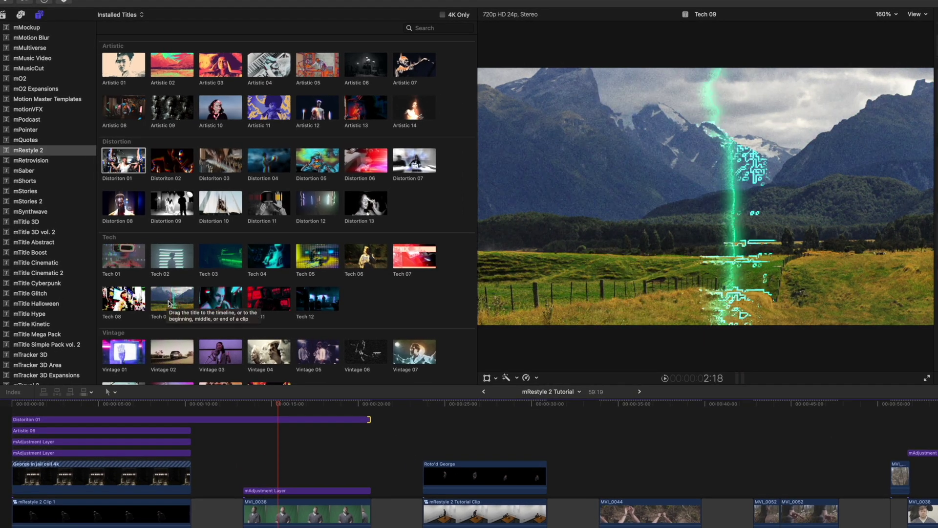
- Add the Tech 09 title above MVI_0036's adjustment layer, shorten it to 3:13, and preview the scan line over the clip
{"action": "left_click_drag", "start_coordinate": [169, 303], "coordinate": [263, 467]}
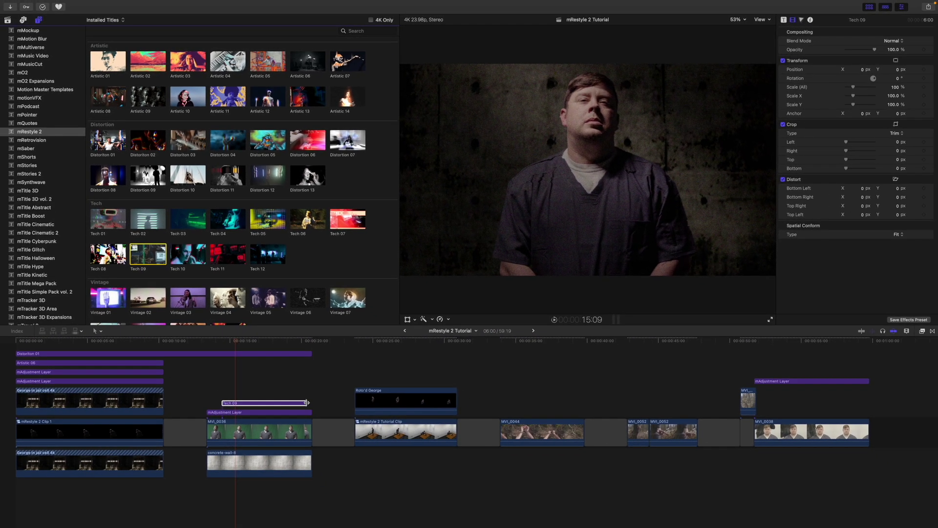
{"action": "left_click_drag", "start_coordinate": [307, 403], "coordinate": [270, 403]}
{"action": "left_click", "coordinate": [248, 403]}
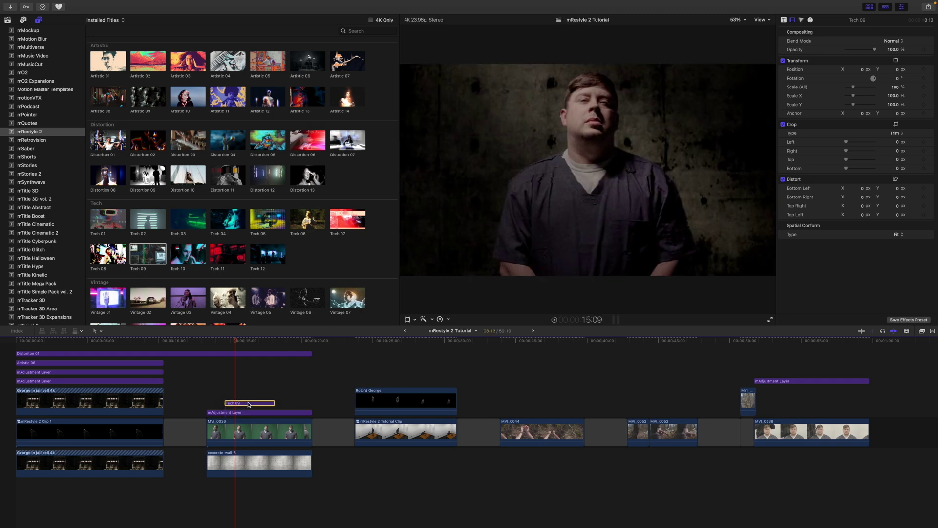
{"action": "left_click_drag", "start_coordinate": [233, 343], "coordinate": [249, 343]}
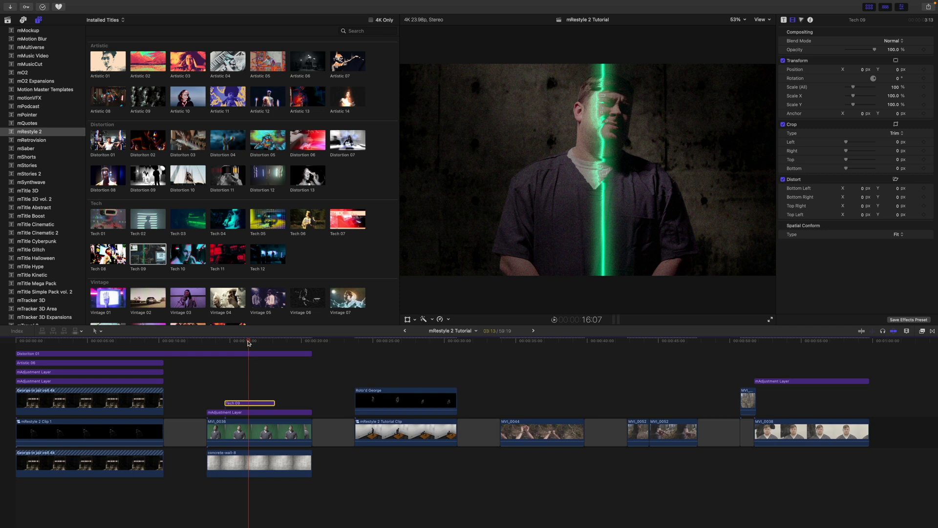
{"action": "left_click_drag", "start_coordinate": [248, 343], "coordinate": [250, 343]}
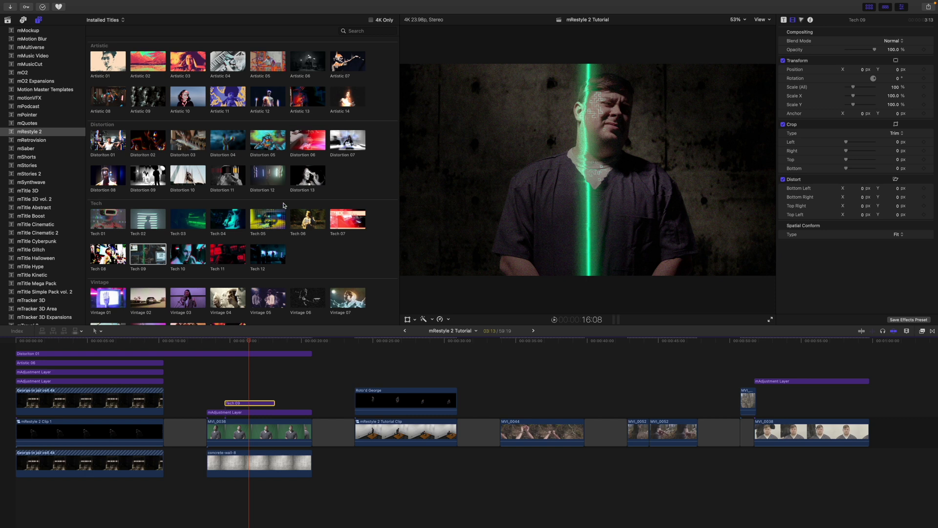
- Turn off Scan Line Direction on the Tech 09 title and preview the scan
{"action": "left_click", "coordinate": [783, 21]}
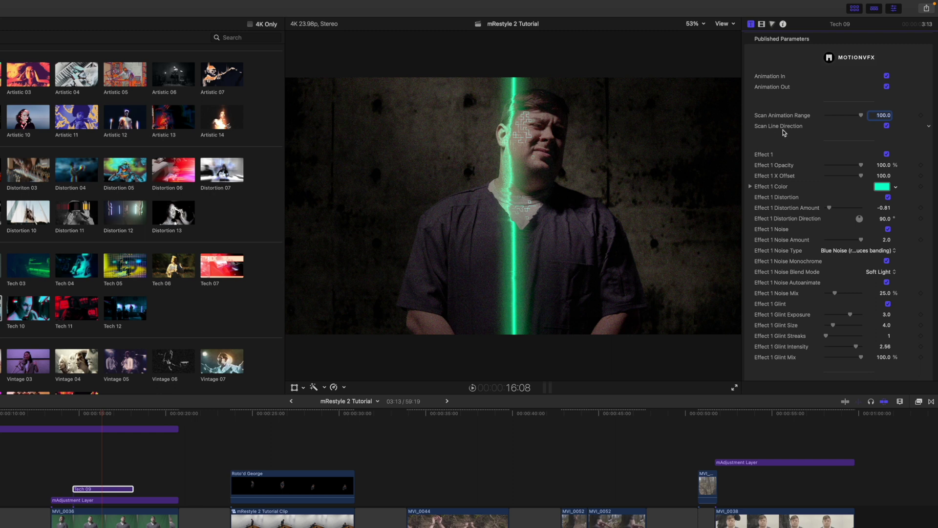
{"action": "left_click", "coordinate": [887, 126]}
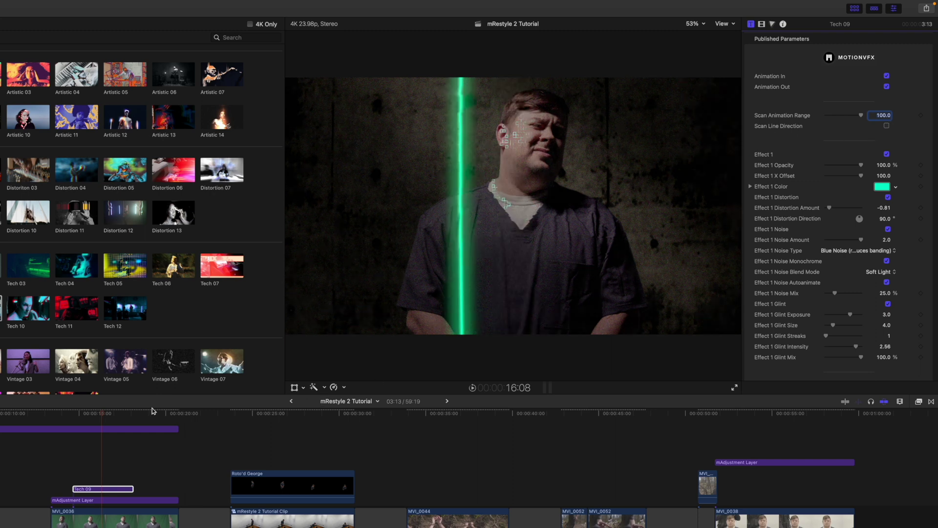
{"action": "left_click", "coordinate": [103, 415]}
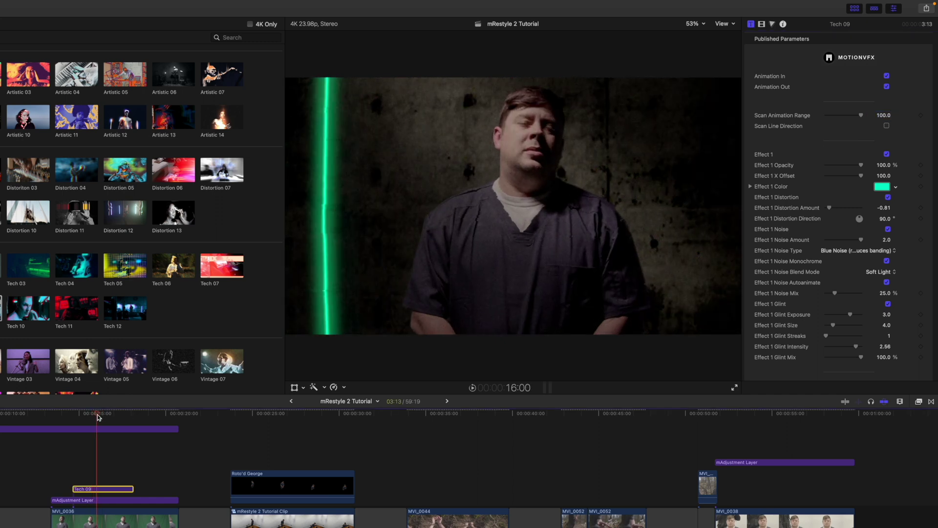
{"action": "left_click_drag", "start_coordinate": [103, 415], "coordinate": [105, 416]}
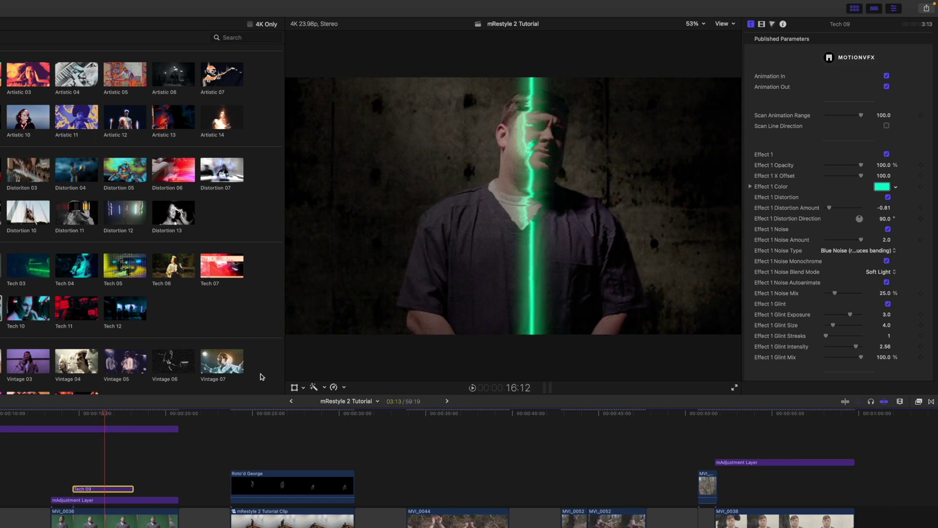
- Turn off Bulge on the Tech 09 title and check the scan over the clip
{"action": "scroll", "coordinate": [796, 176], "scroll_direction": "down", "scroll_amount": 2}
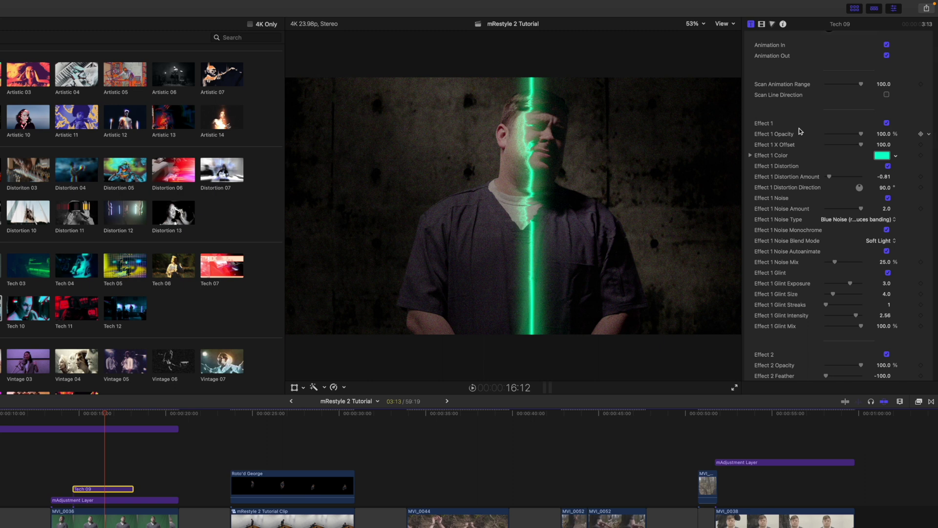
{"action": "scroll", "coordinate": [799, 131], "scroll_direction": "down", "scroll_amount": 4}
{"action": "scroll", "coordinate": [799, 131], "scroll_direction": "down", "scroll_amount": 6}
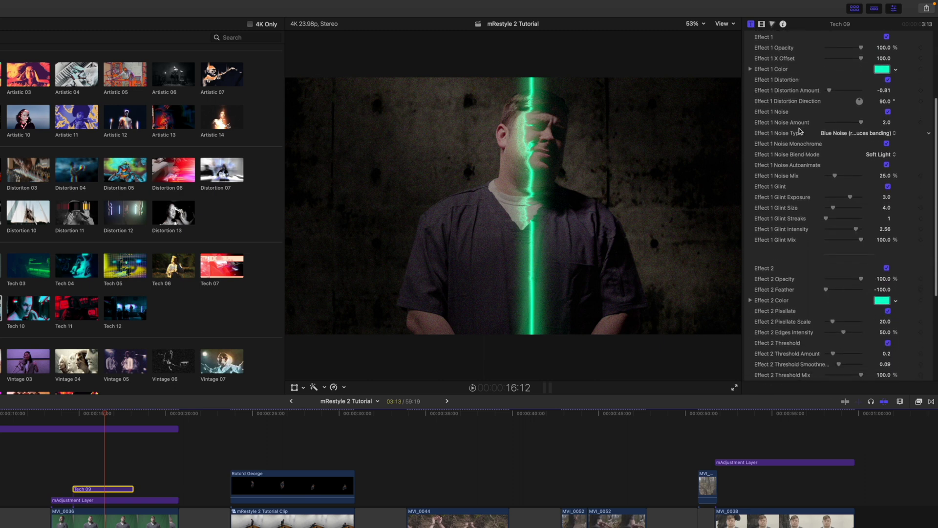
{"action": "scroll", "coordinate": [800, 131], "scroll_direction": "down", "scroll_amount": 6}
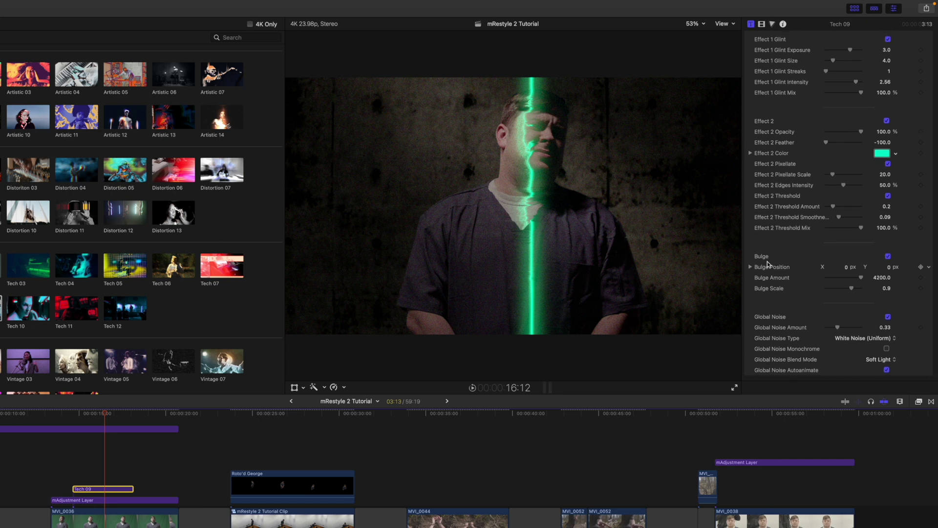
{"action": "mouse_move", "coordinate": [108, 422]}
{"action": "left_mouse_down"}
{"action": "mouse_move", "coordinate": [76, 418]}
{"action": "mouse_move", "coordinate": [134, 418]}
{"action": "mouse_move", "coordinate": [82, 421]}
{"action": "left_mouse_up"}
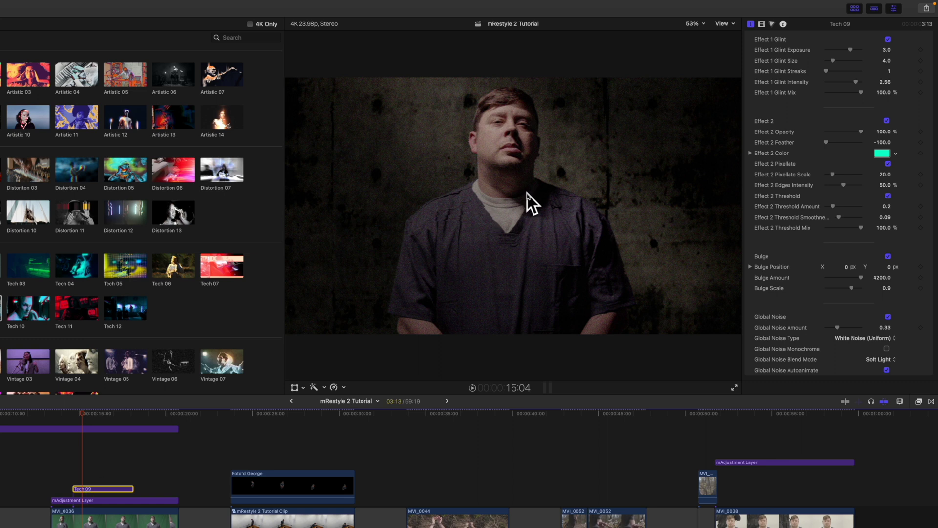
{"action": "left_click", "coordinate": [888, 257]}
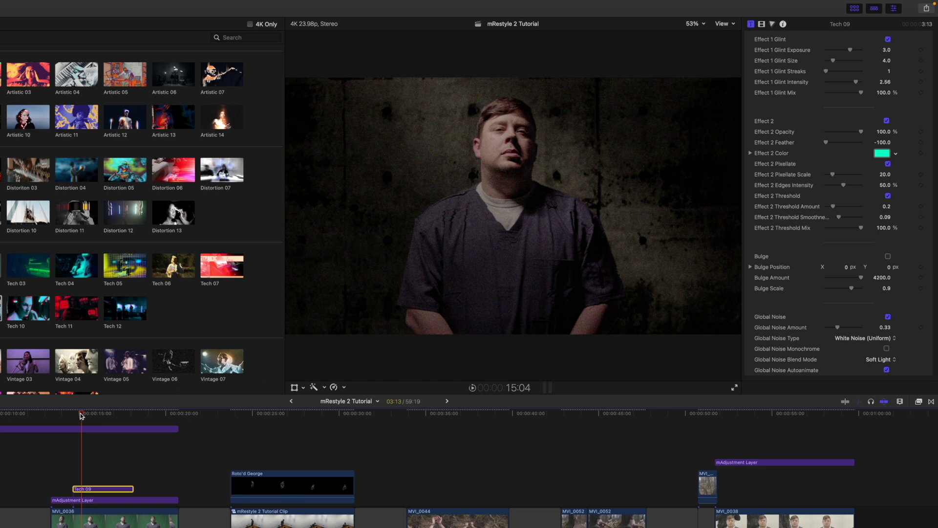
{"action": "left_click_drag", "start_coordinate": [81, 415], "coordinate": [138, 399]}
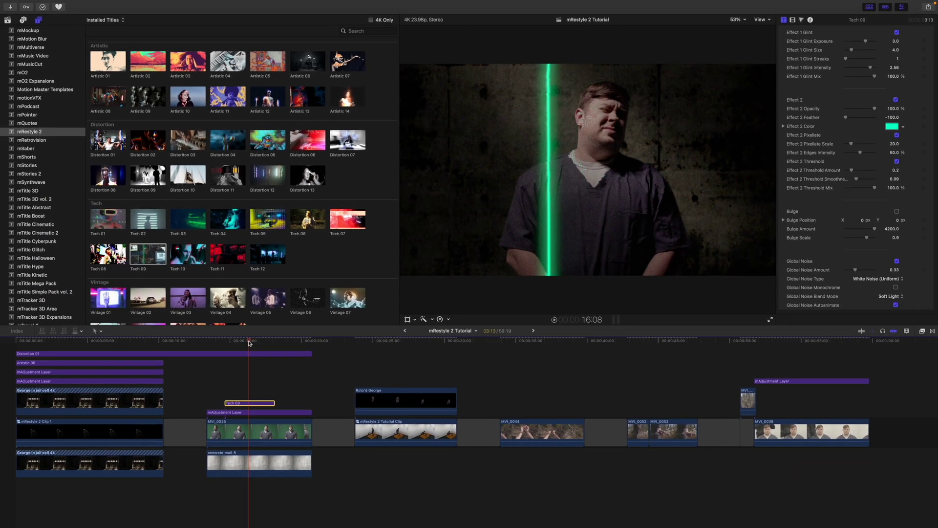
- Shift the Tech 09 title slightly earlier over MVI_0036 and play back the result
{"action": "left_click_drag", "start_coordinate": [260, 405], "coordinate": [254, 405]}
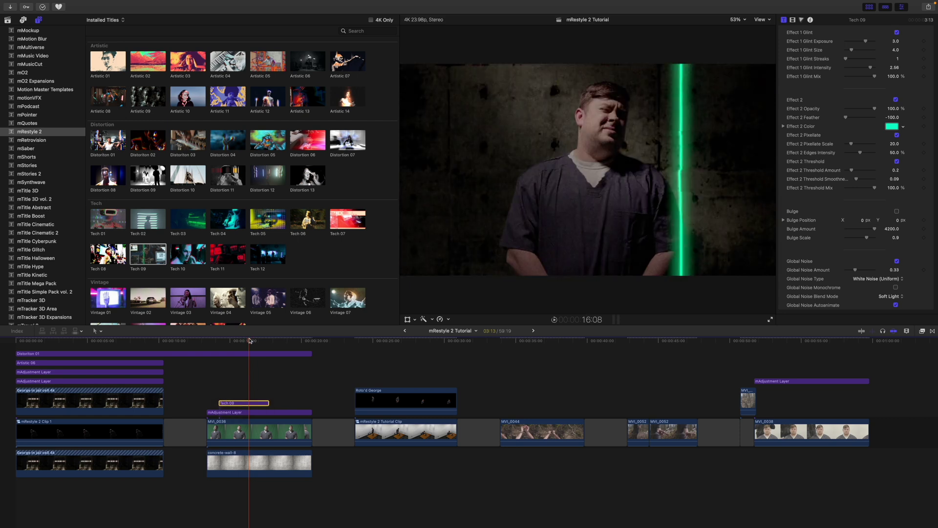
{"action": "mouse_move", "coordinate": [249, 340]}
{"action": "left_mouse_down"}
{"action": "mouse_move", "coordinate": [306, 345]}
{"action": "mouse_move", "coordinate": [279, 345]}
{"action": "left_mouse_up"}
{"action": "key", "text": "space"}
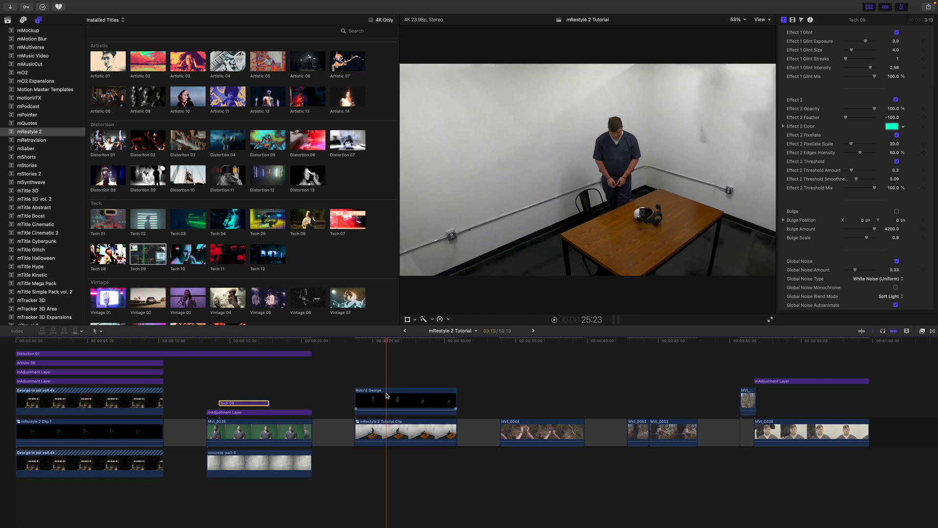
- Compare the mRestyle 2 Tutorial Clip and its rotoscoped overlay by disabling and re-enabling each clip in turn
{"action": "left_click", "coordinate": [388, 430]}
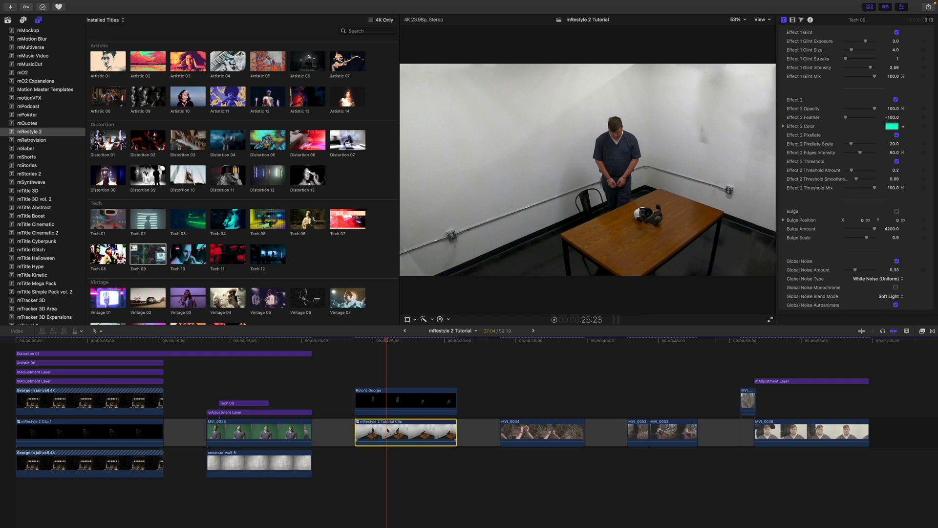
{"action": "key", "text": "v"}
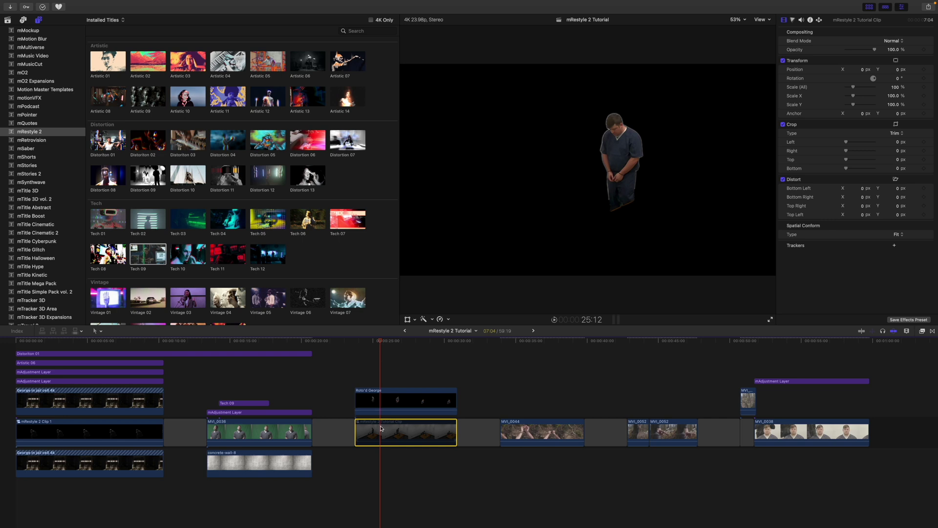
{"action": "key", "text": "v"}
{"action": "left_click", "coordinate": [382, 404]}
{"action": "key", "text": "v"}
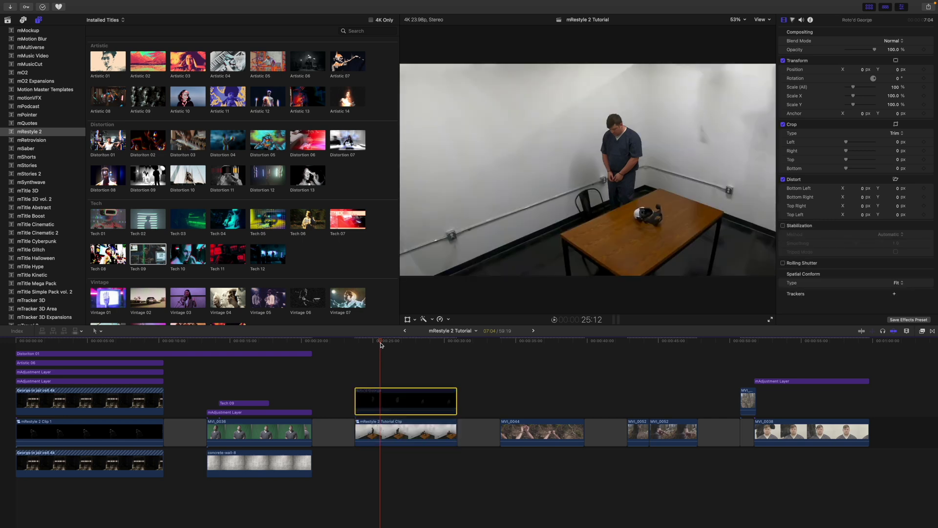
{"action": "key", "text": "v"}
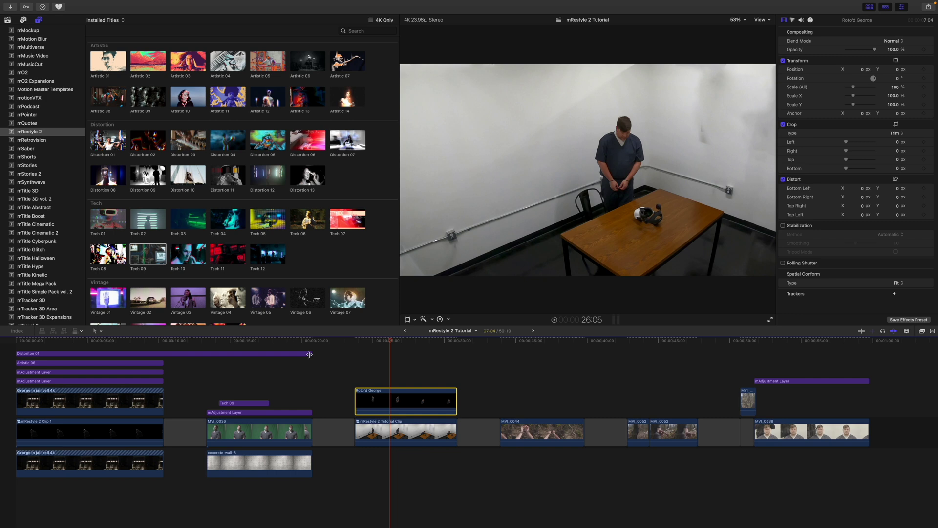
- Add the Vintage 03 title above the rotoscoped clip, aligned with its start, and preview it
{"action": "scroll", "coordinate": [372, 254], "scroll_direction": "down", "scroll_amount": 2}
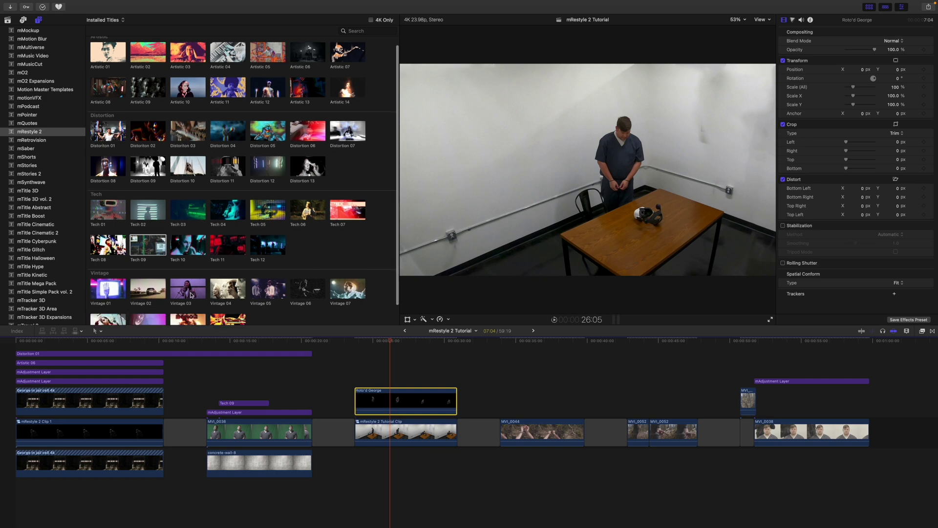
{"action": "left_click_drag", "start_coordinate": [186, 294], "coordinate": [361, 372]}
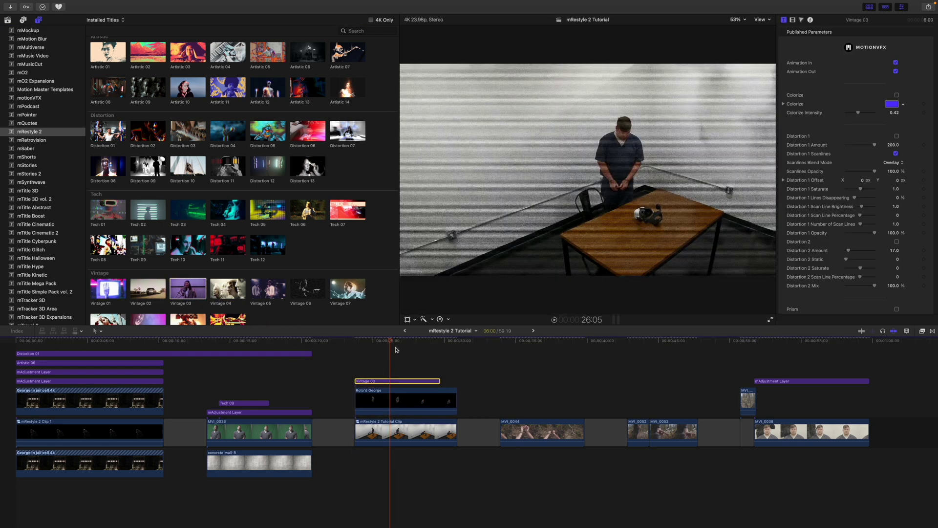
{"action": "mouse_move", "coordinate": [396, 342]}
{"action": "left_mouse_down"}
{"action": "mouse_move", "coordinate": [377, 342]}
{"action": "mouse_move", "coordinate": [398, 346]}
{"action": "mouse_move", "coordinate": [388, 345]}
{"action": "left_mouse_up"}
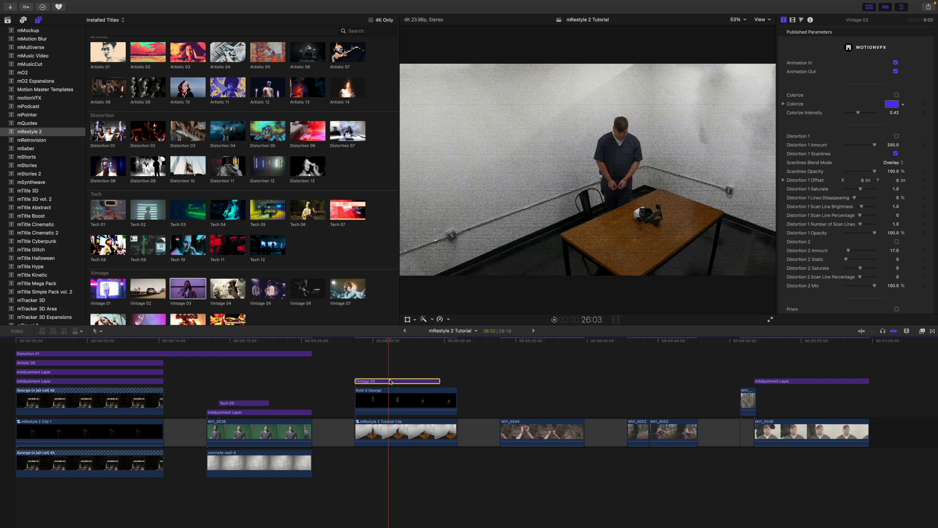
- Move the Vintage 03 title beneath the rotoscoped clip and extend it to the clip's end
{"action": "left_click_drag", "start_coordinate": [391, 382], "coordinate": [389, 413]}
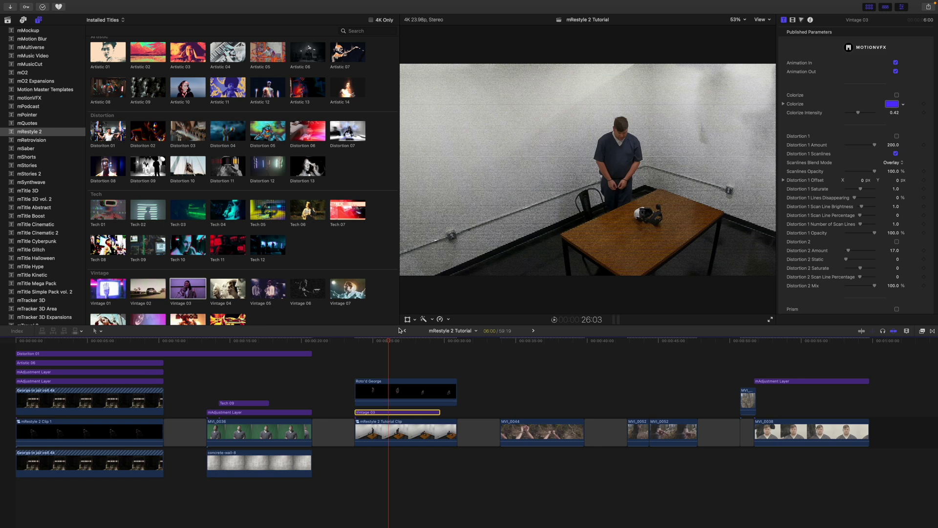
{"action": "left_click_drag", "start_coordinate": [389, 341], "coordinate": [368, 340]}
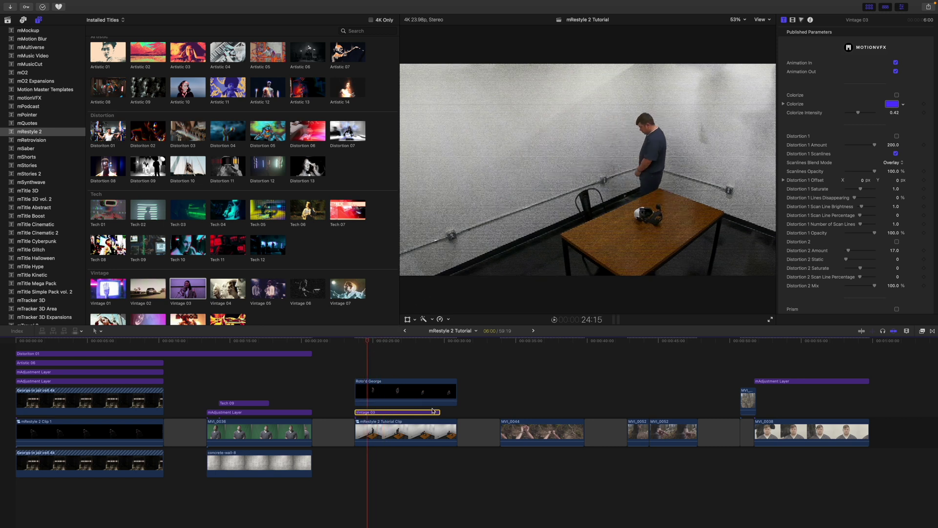
{"action": "left_click_drag", "start_coordinate": [439, 412], "coordinate": [456, 413]}
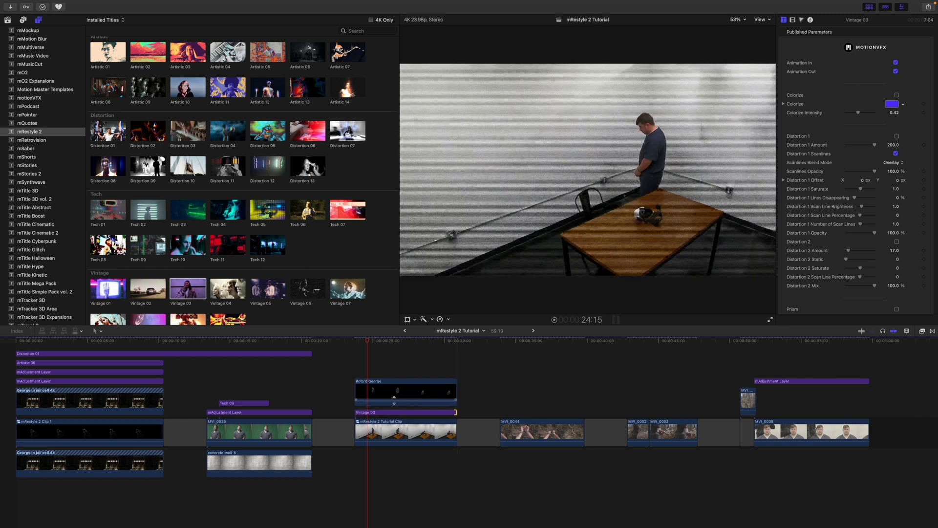
- Turn off Animation In and Animation Out on the Vintage 03 title
{"action": "left_click", "coordinate": [370, 414]}
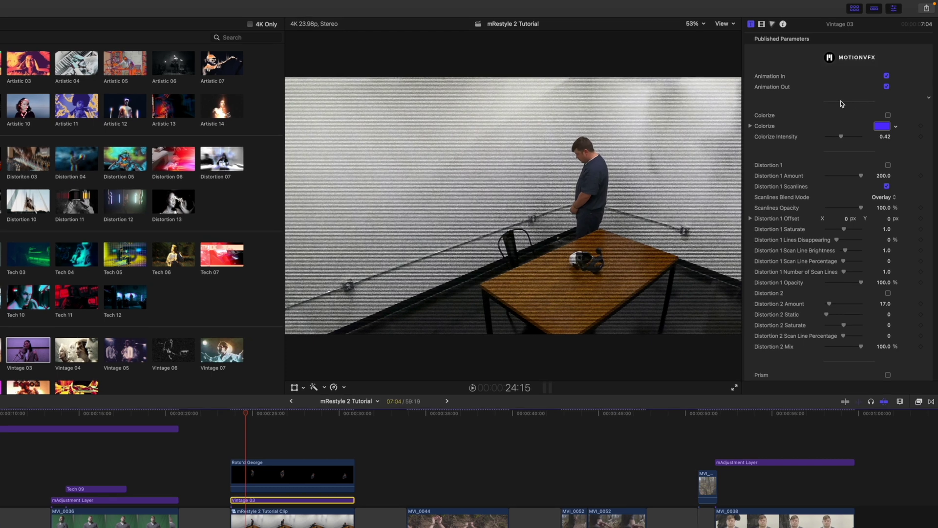
{"action": "left_click", "coordinate": [887, 77]}
{"action": "scroll", "coordinate": [798, 160], "scroll_direction": "down", "scroll_amount": 5}
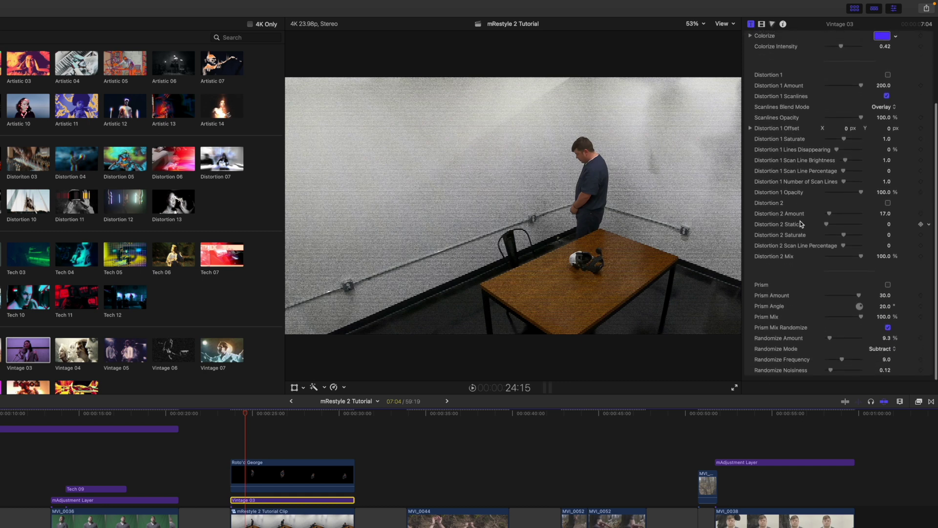
{"action": "scroll", "coordinate": [789, 203], "scroll_direction": "up", "scroll_amount": 2}
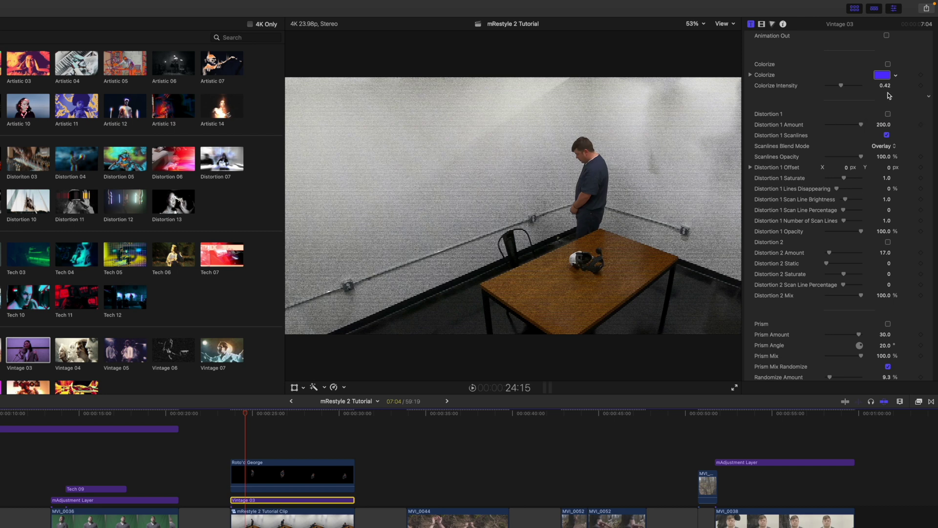
- Try Colorize on the Vintage 03 title with a pale cream color, and turn Colorize off again
{"action": "left_click", "coordinate": [888, 64]}
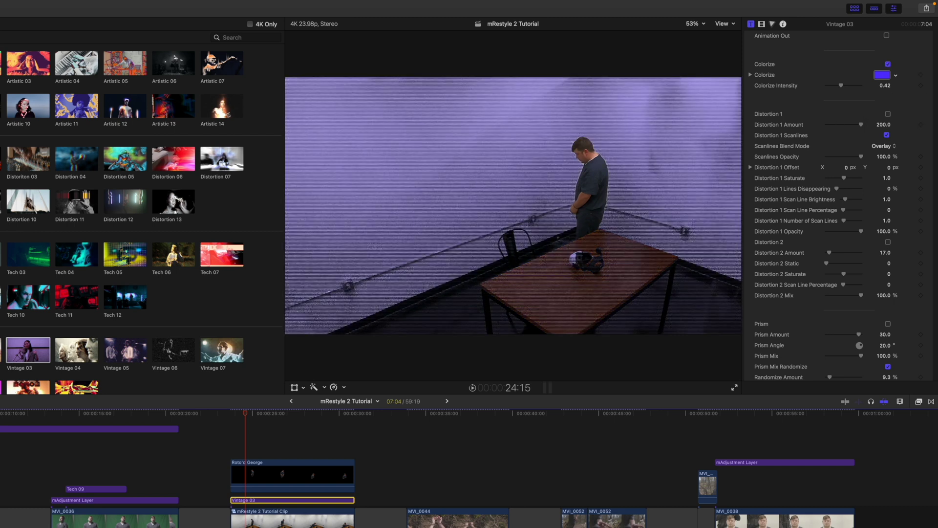
{"action": "left_click", "coordinate": [882, 75]}
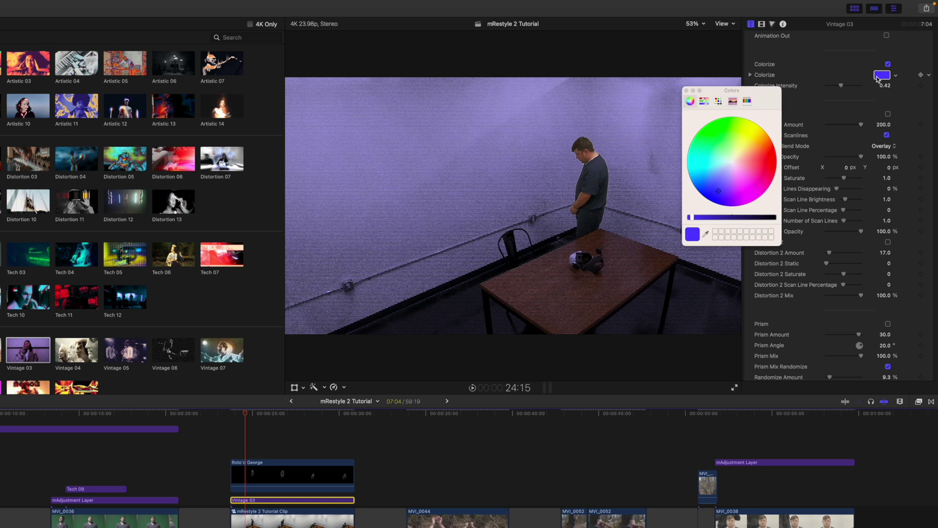
{"action": "mouse_move", "coordinate": [718, 194]}
{"action": "left_mouse_down"}
{"action": "mouse_move", "coordinate": [733, 165]}
{"action": "mouse_move", "coordinate": [733, 181]}
{"action": "mouse_move", "coordinate": [731, 161]}
{"action": "left_mouse_up"}
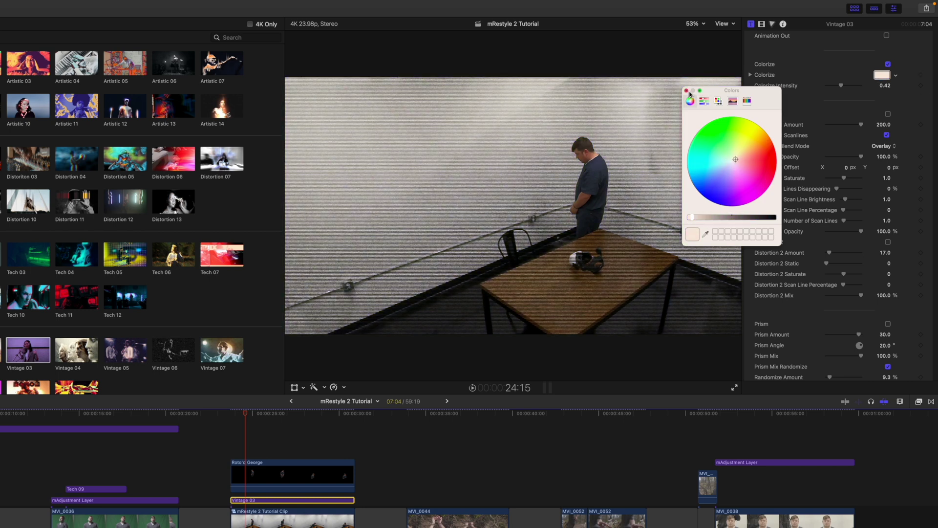
{"action": "left_click", "coordinate": [686, 91]}
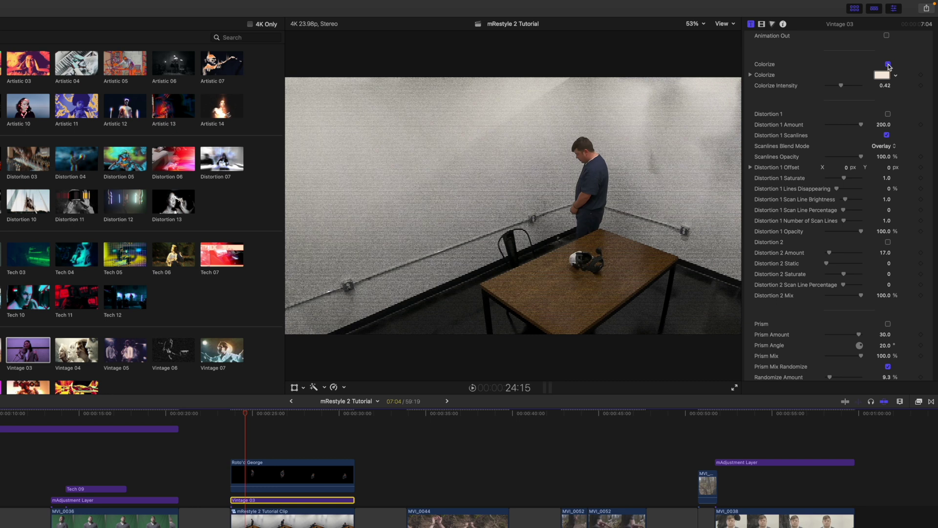
{"action": "left_click", "coordinate": [887, 64]}
{"action": "scroll", "coordinate": [787, 259], "scroll_direction": "down", "scroll_amount": 3}
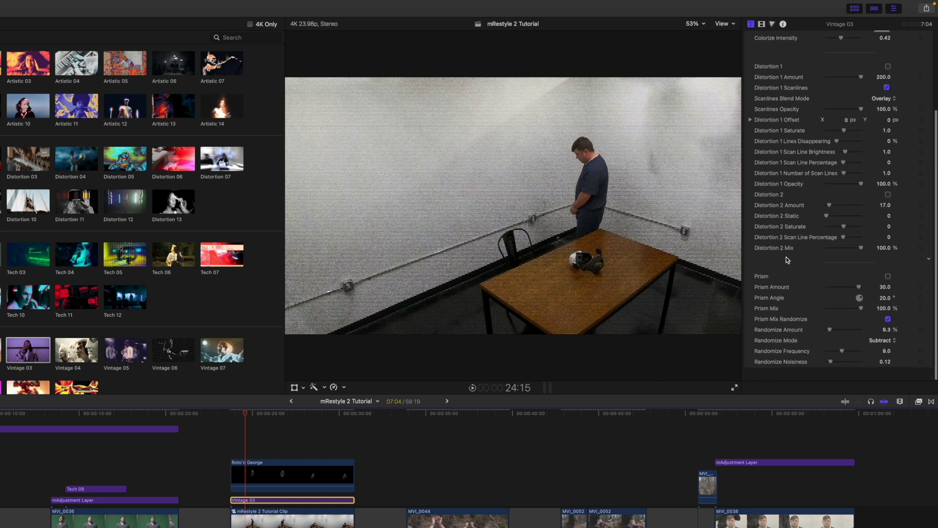
{"action": "scroll", "coordinate": [786, 259], "scroll_direction": "up", "scroll_amount": 1}
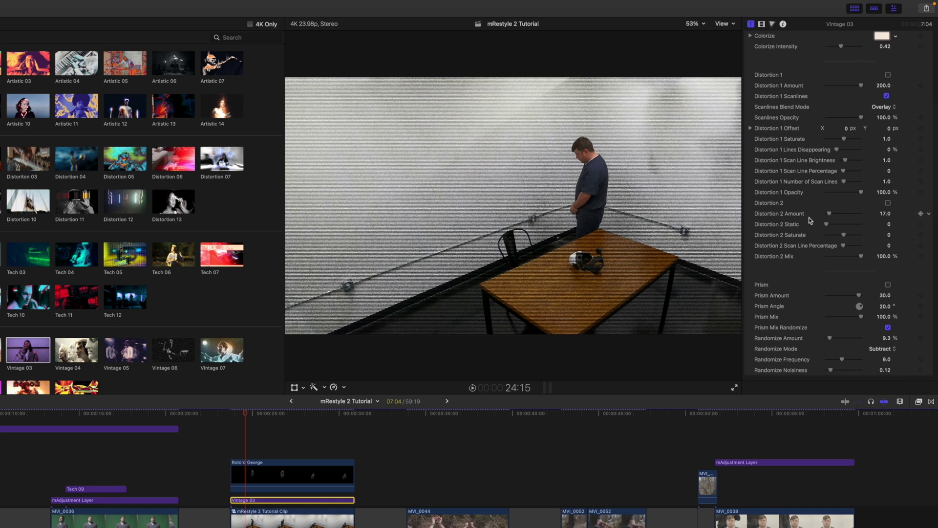
- Desaturate the Vintage 03 title by setting its global saturation to -100% on the Color Board
{"action": "scroll", "coordinate": [810, 221], "scroll_direction": "up", "scroll_amount": 6}
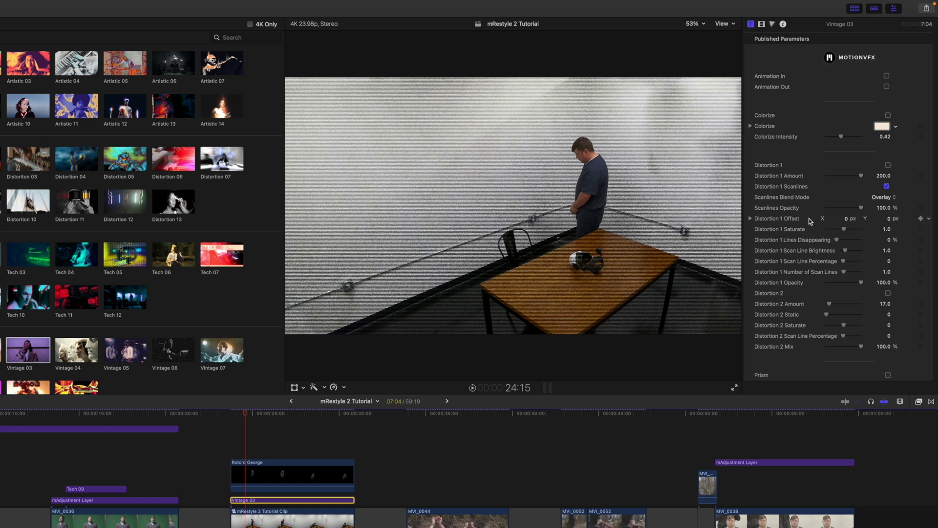
{"action": "left_click", "coordinate": [773, 24]}
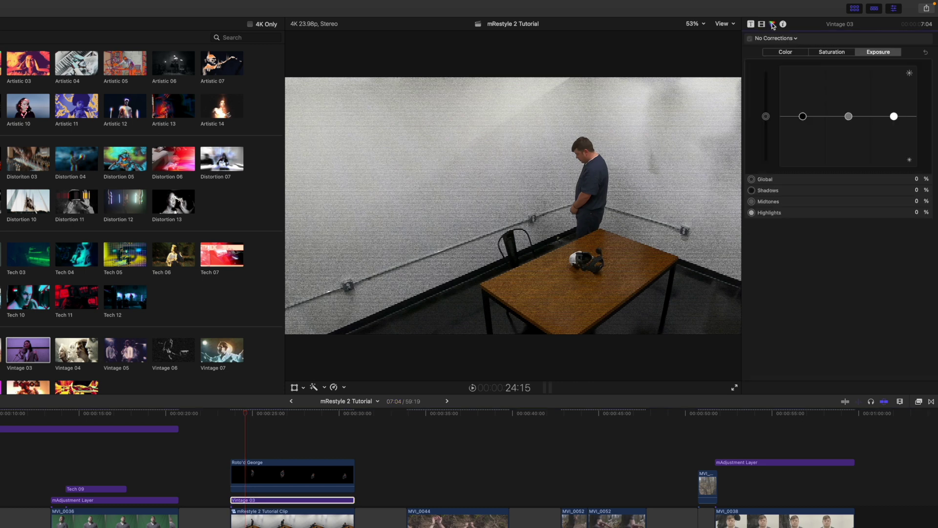
{"action": "left_click", "coordinate": [831, 52]}
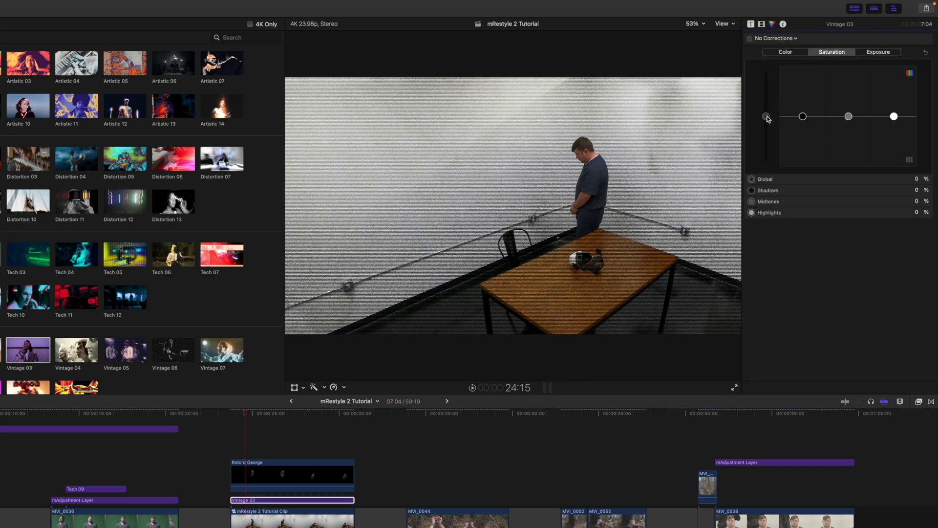
{"action": "left_click_drag", "start_coordinate": [766, 117], "coordinate": [768, 190]}
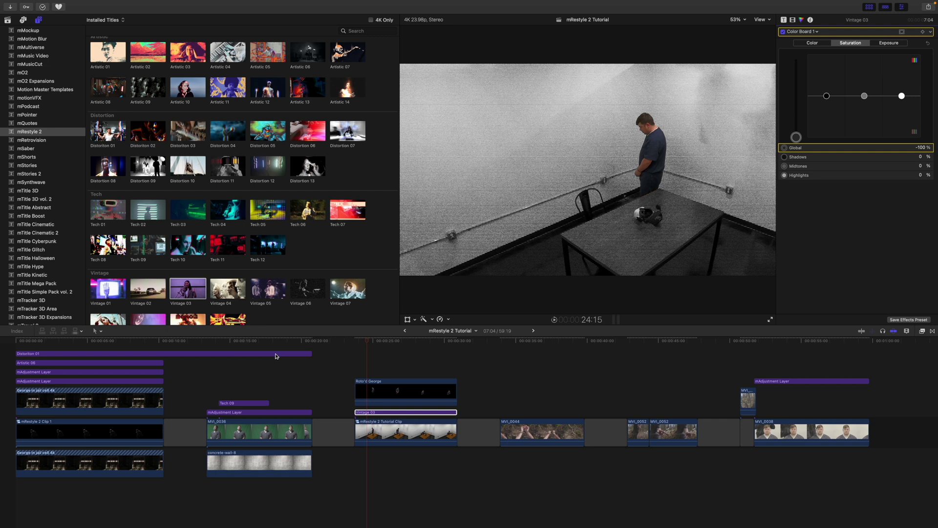
- Copy the Distortion 01 title to the start of the rotoscoped clip and trim the copy to the clip's end
{"action": "left_click", "coordinate": [276, 353]}
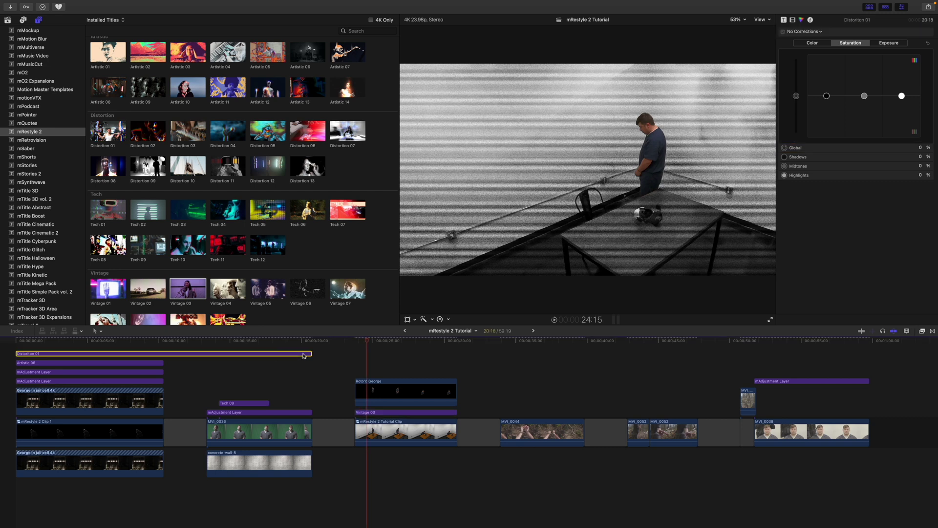
{"action": "key", "text": "super+c"}
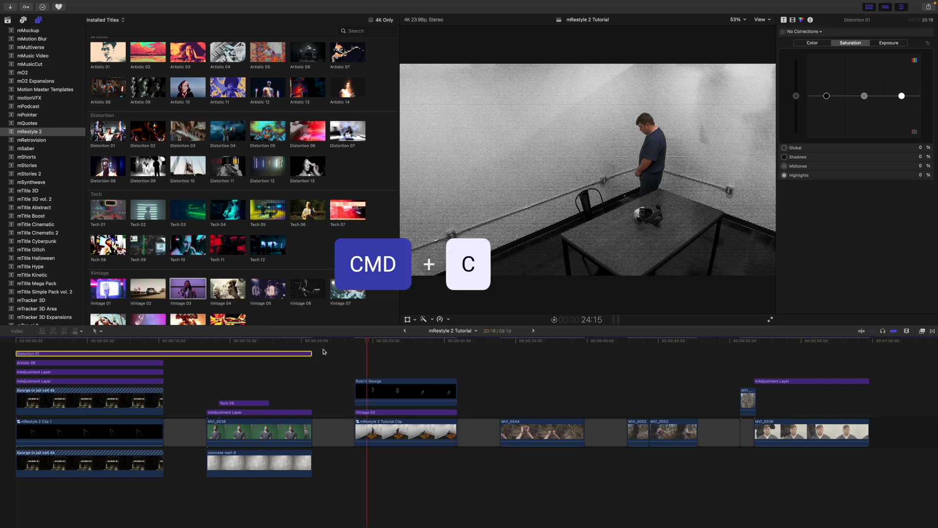
{"action": "left_click", "coordinate": [355, 340]}
{"action": "key", "text": "super+l"}
{"action": "key", "text": "super+v"}
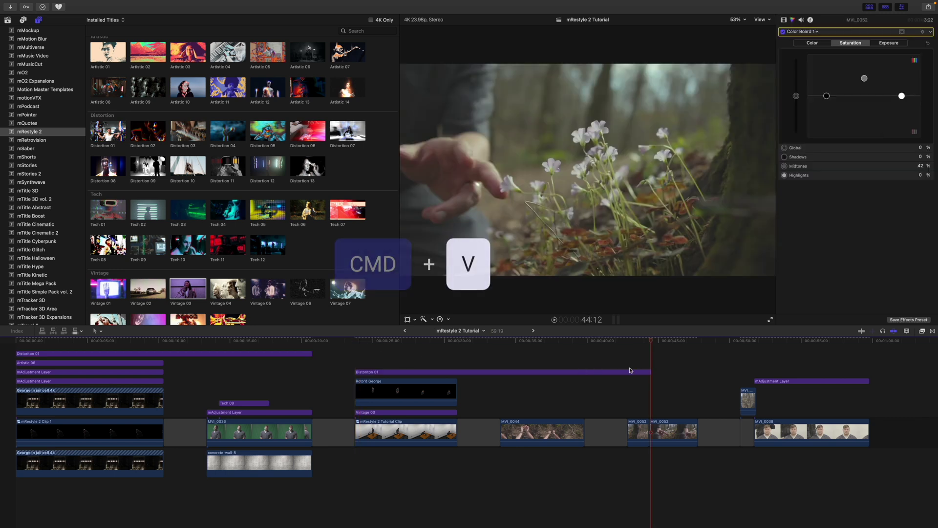
{"action": "left_click_drag", "start_coordinate": [649, 373], "coordinate": [456, 372]}
{"action": "mouse_move", "coordinate": [369, 342]}
{"action": "left_mouse_down"}
{"action": "mouse_move", "coordinate": [394, 344]}
{"action": "mouse_move", "coordinate": [371, 343]}
{"action": "left_mouse_up"}
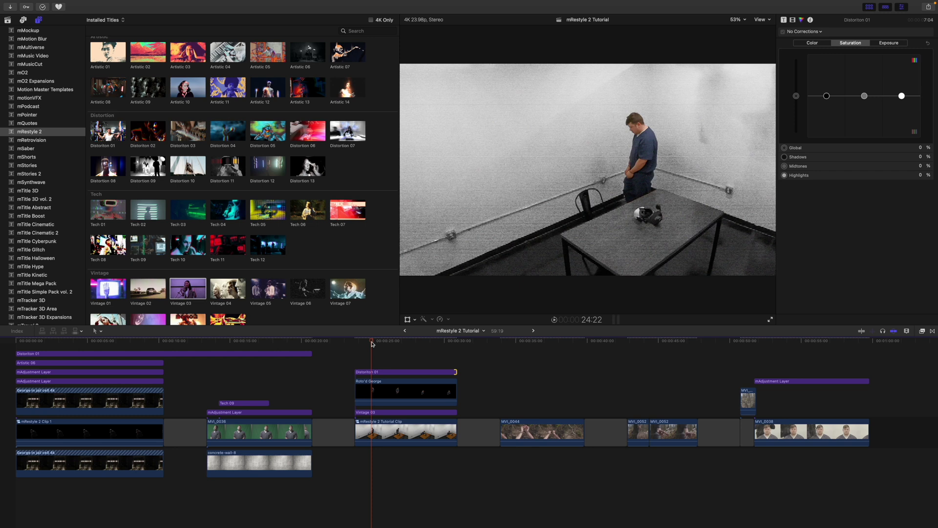
- Add the Artistic 02 title above the copied Distortion 01 title and extend it to the rotoscoped clip's end
{"action": "scroll", "coordinate": [377, 204], "scroll_direction": "up", "scroll_amount": 2}
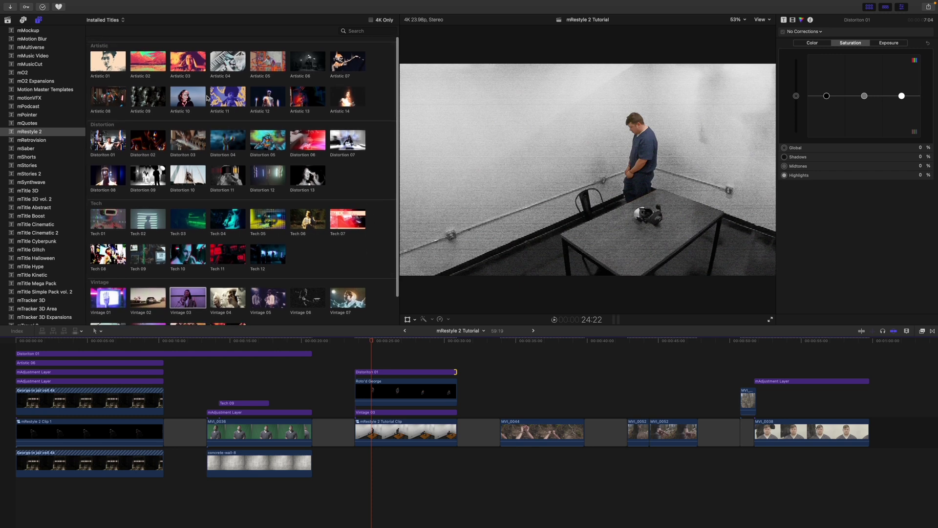
{"action": "left_click_drag", "start_coordinate": [151, 65], "coordinate": [362, 348]}
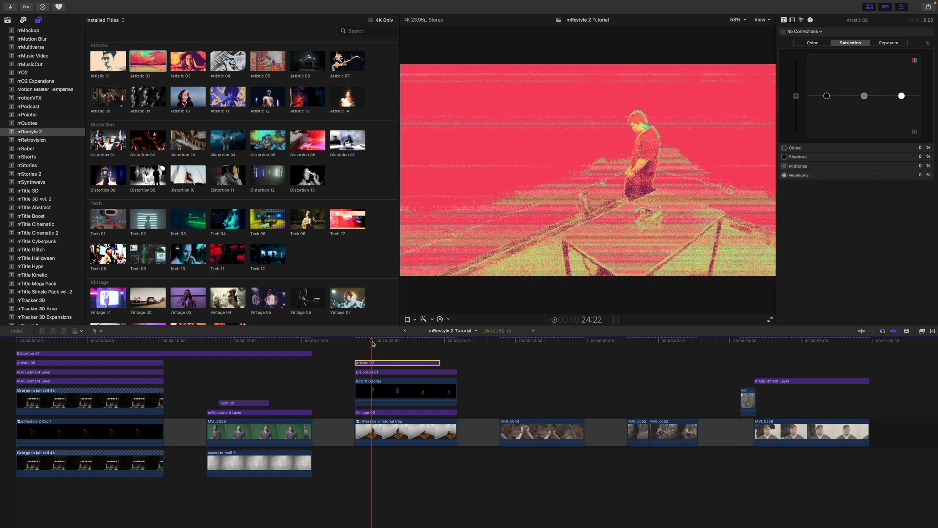
{"action": "left_click_drag", "start_coordinate": [439, 362], "coordinate": [456, 362]}
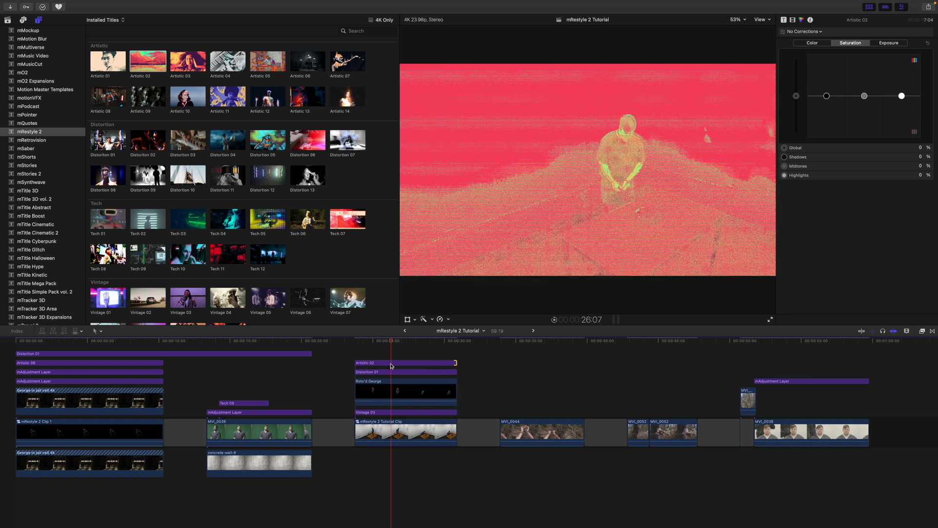
- Review the published parameters of the Artistic 02 title, including gradient colors, edges, thresholds, dazzle, levels and noise
{"action": "left_click", "coordinate": [386, 363]}
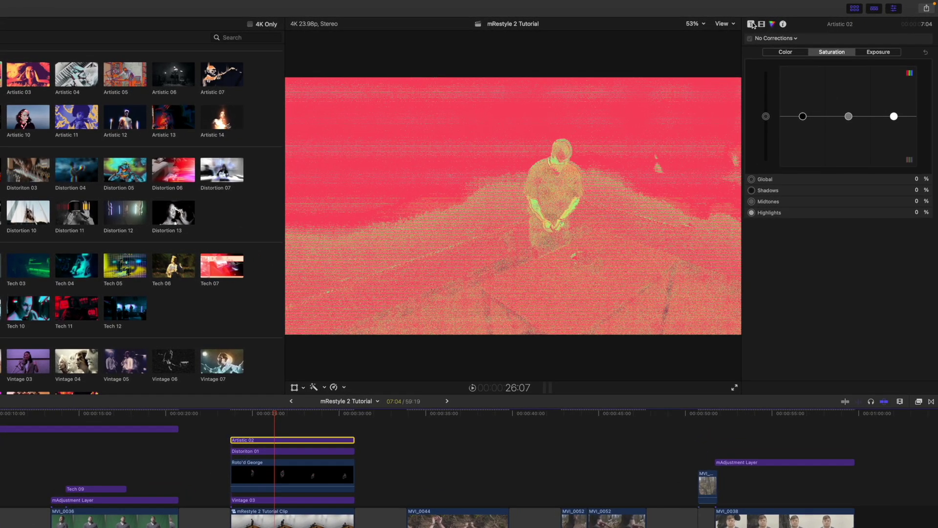
{"action": "left_click", "coordinate": [752, 24]}
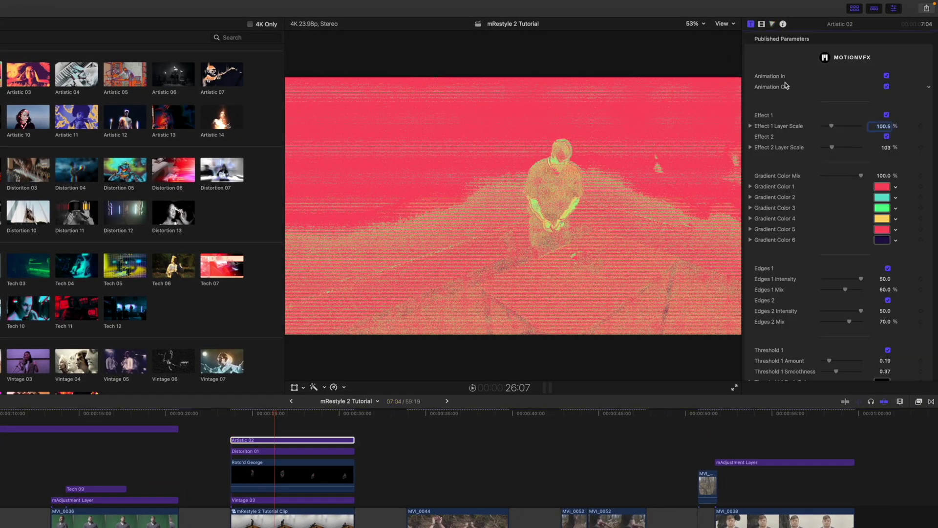
{"action": "scroll", "coordinate": [786, 167], "scroll_direction": "down", "scroll_amount": 2}
{"action": "scroll", "coordinate": [786, 167], "scroll_direction": "down", "scroll_amount": 10}
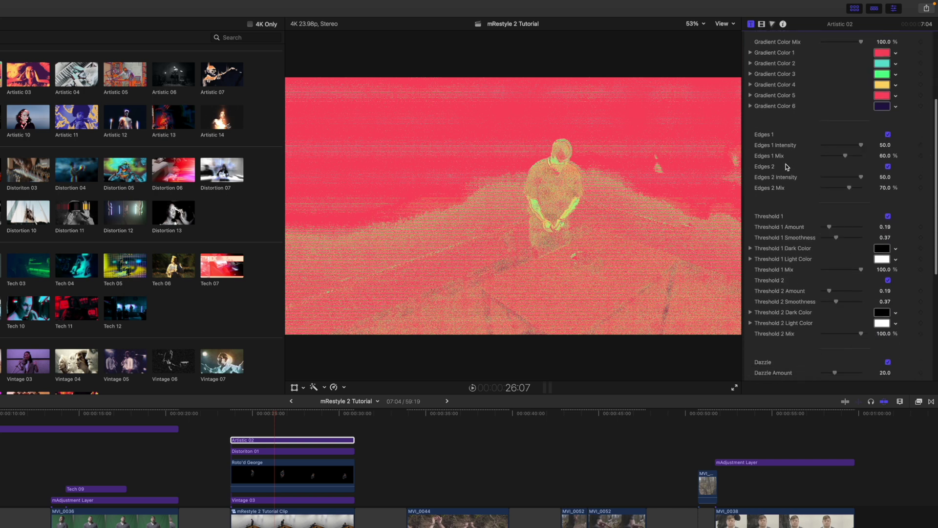
{"action": "scroll", "coordinate": [785, 166], "scroll_direction": "down", "scroll_amount": 4}
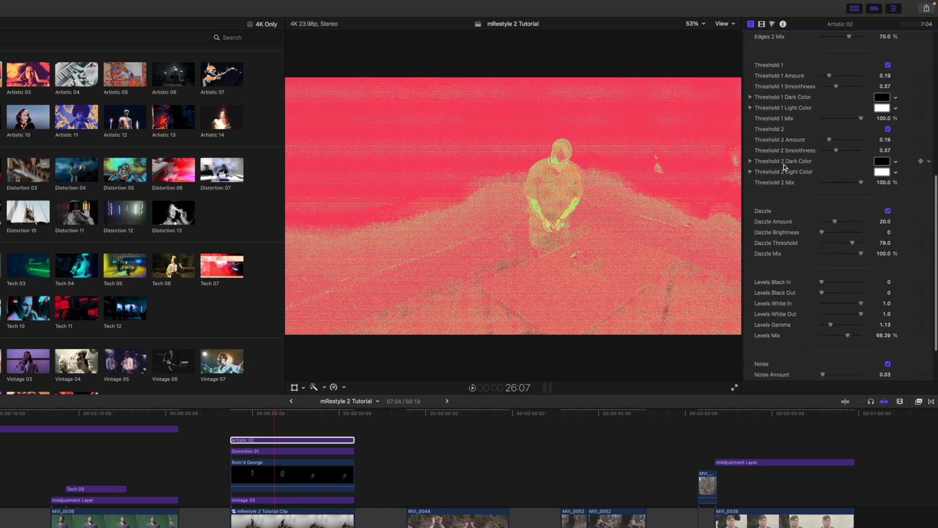
{"action": "scroll", "coordinate": [785, 167], "scroll_direction": "up", "scroll_amount": 7}
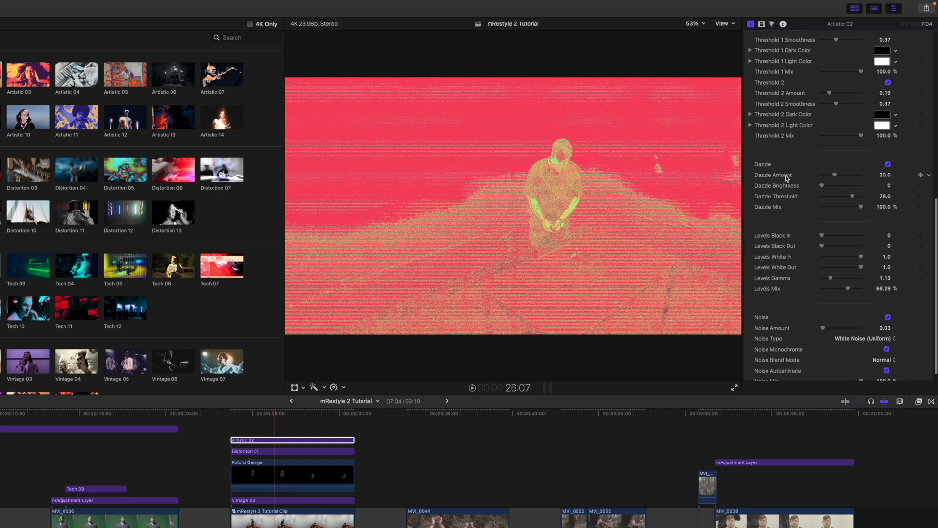
{"action": "scroll", "coordinate": [786, 178], "scroll_direction": "up", "scroll_amount": 9}
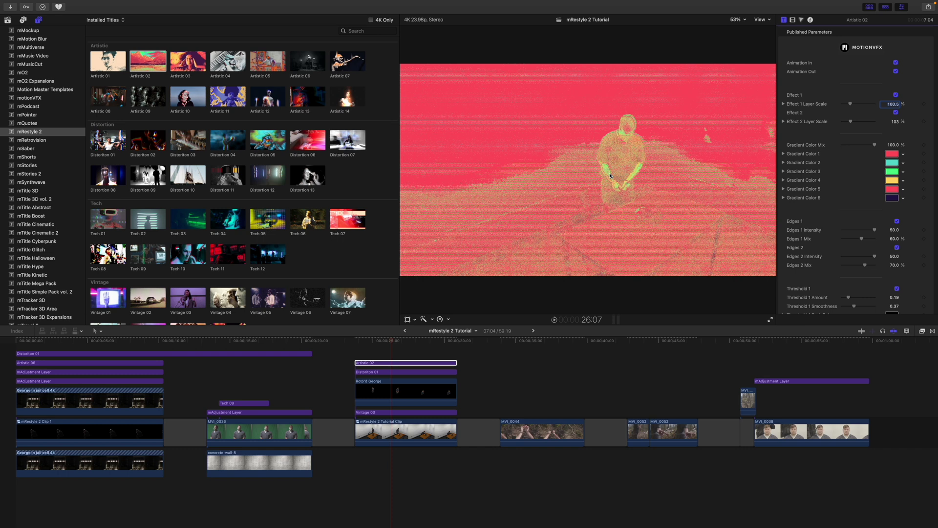
- Combine the Artistic 02 title, the Distortion 01 copy and the rotoscoped clip into a compound clip, keeping the suggested name
{"action": "left_click", "coordinate": [376, 346]}
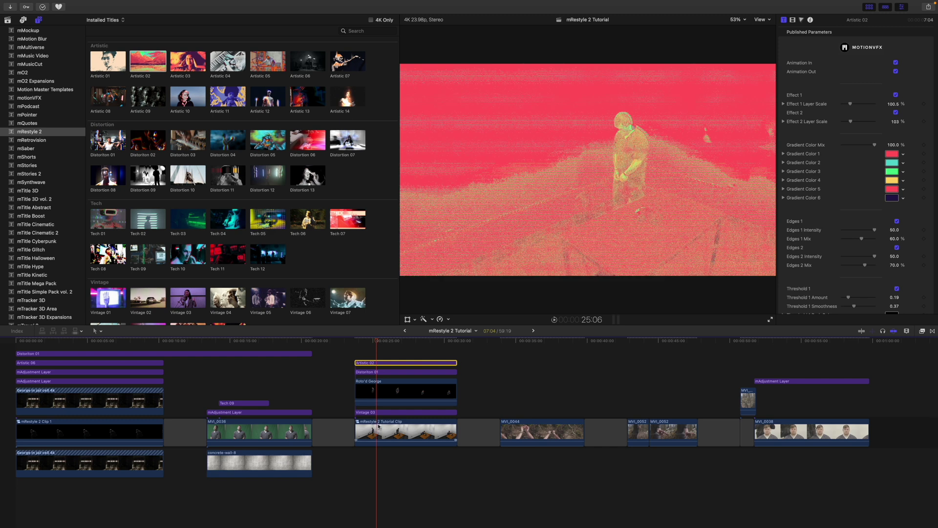
{"action": "left_click", "coordinate": [372, 362]}
{"action": "left_click_drag", "start_coordinate": [375, 358], "coordinate": [385, 386]}
{"action": "key", "text": "alt+g"}
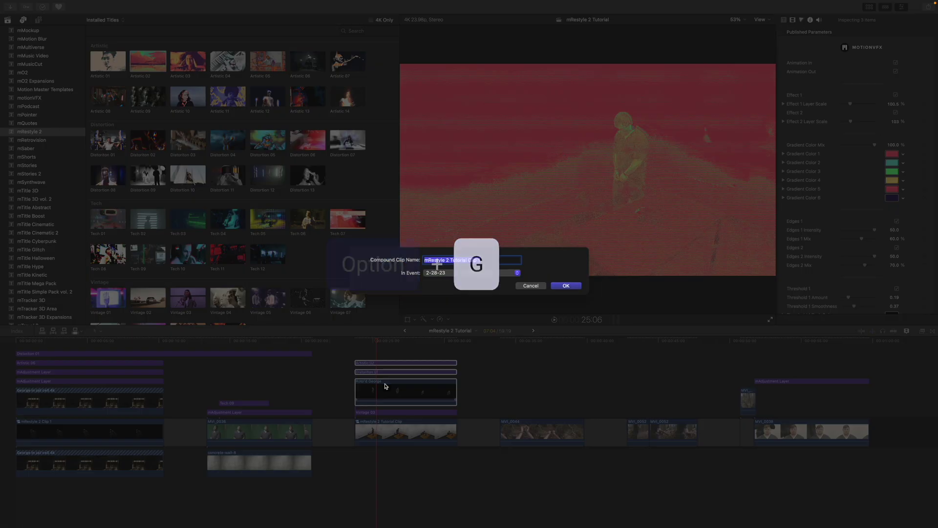
{"action": "key", "text": "Return"}
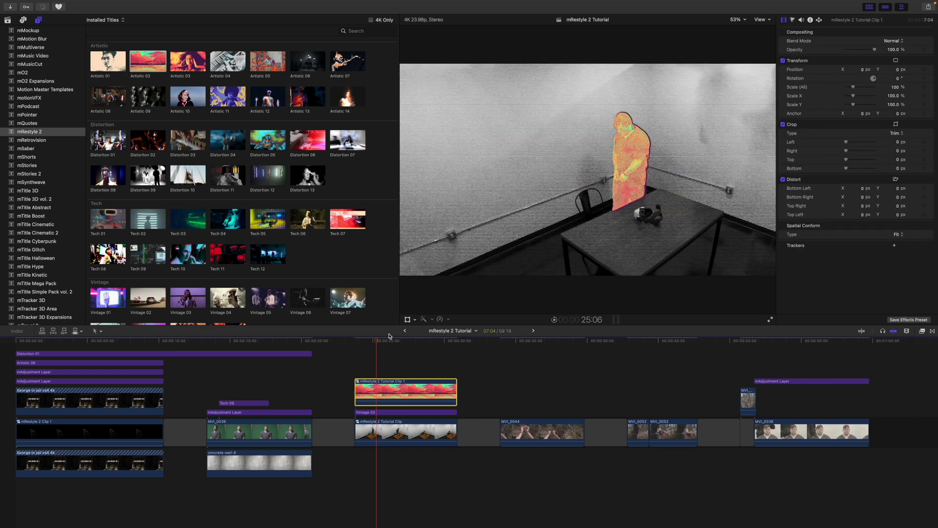
- Lower the new compound clip's opacity to about 83%
{"action": "left_click", "coordinate": [370, 341]}
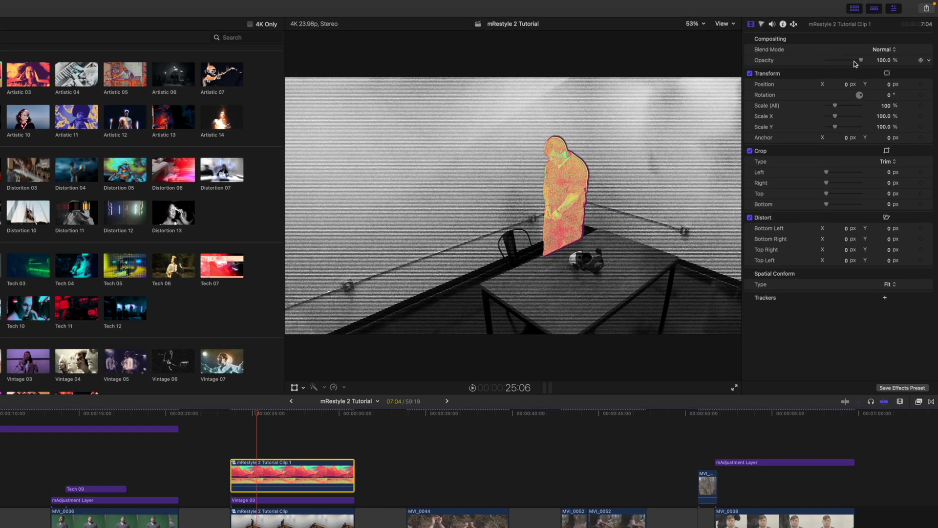
{"action": "mouse_move", "coordinate": [863, 62]}
{"action": "left_mouse_down"}
{"action": "mouse_move", "coordinate": [842, 63]}
{"action": "mouse_move", "coordinate": [851, 64]}
{"action": "left_mouse_up"}
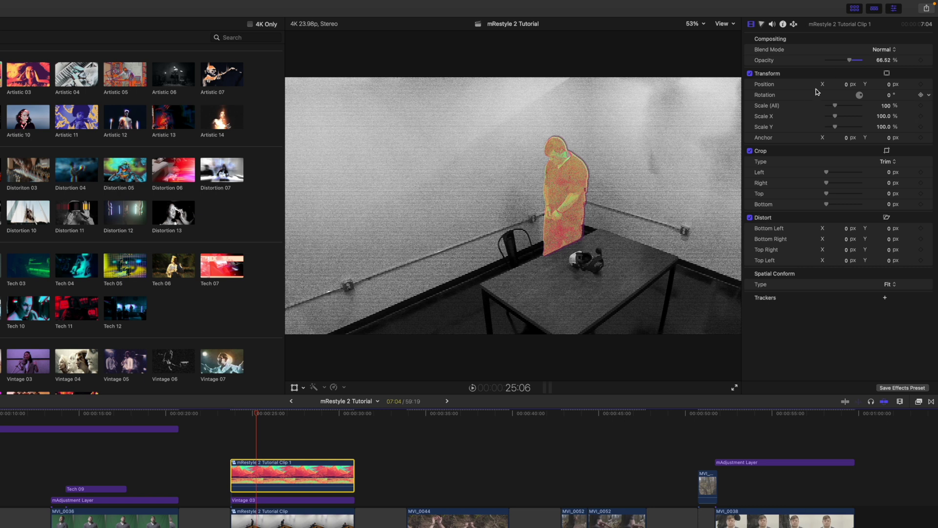
{"action": "left_click_drag", "start_coordinate": [849, 62], "coordinate": [855, 63]}
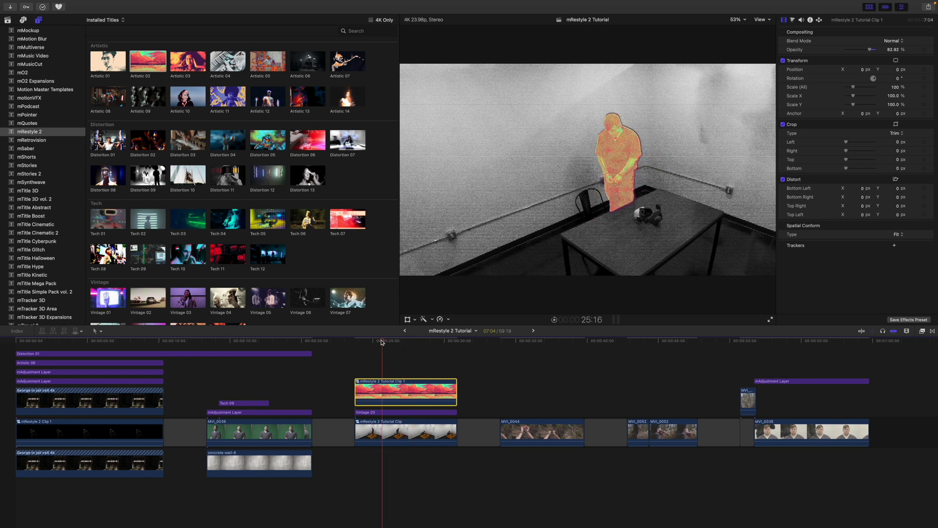
- Add the Artistic 14 title above the MVI_0044 clip, aligned with its start, and turn off its Animation In
{"action": "scroll", "coordinate": [503, 358], "scroll_direction": "right", "scroll_amount": 3}
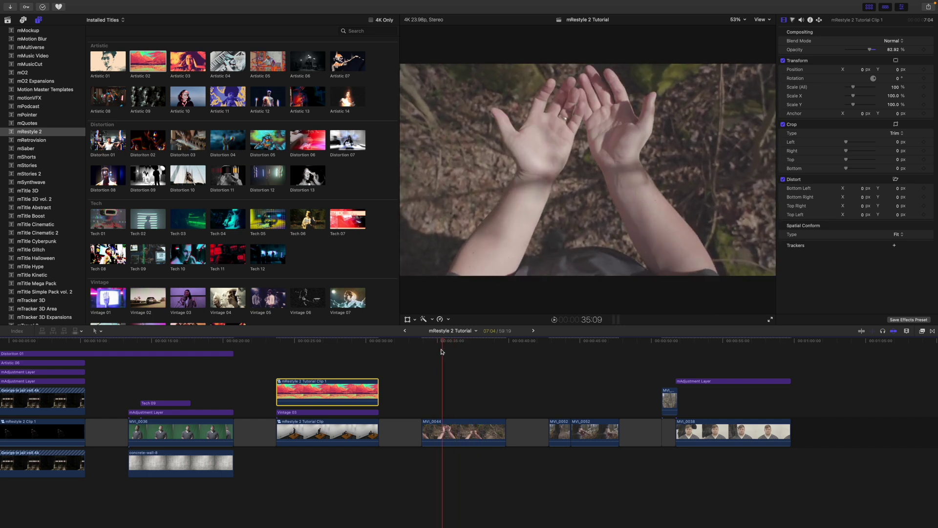
{"action": "key", "text": "s"}
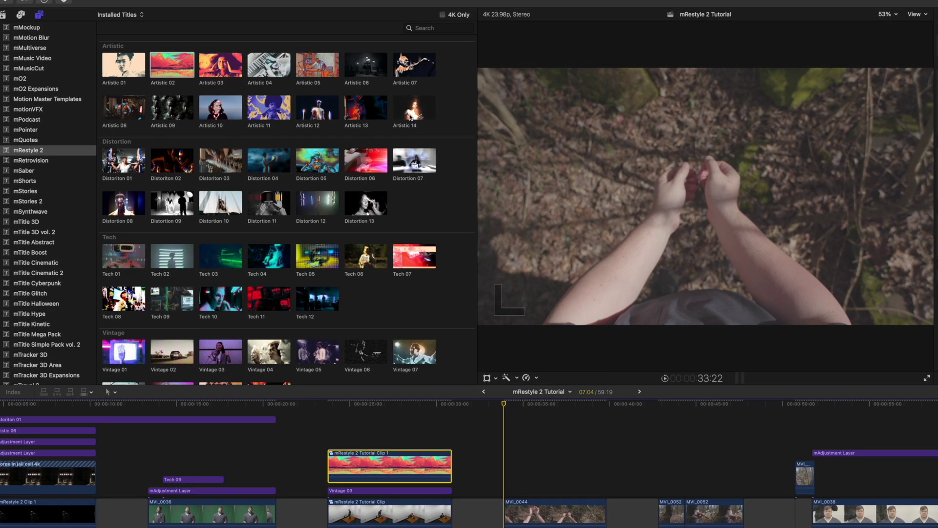
{"action": "left_click_drag", "start_coordinate": [410, 116], "coordinate": [506, 435]}
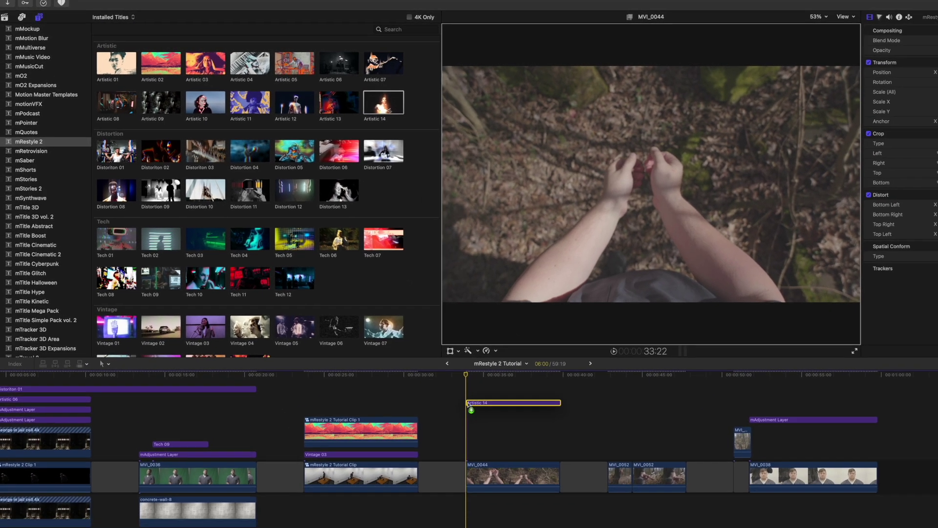
{"action": "left_click_drag", "start_coordinate": [468, 404], "coordinate": [468, 404]}
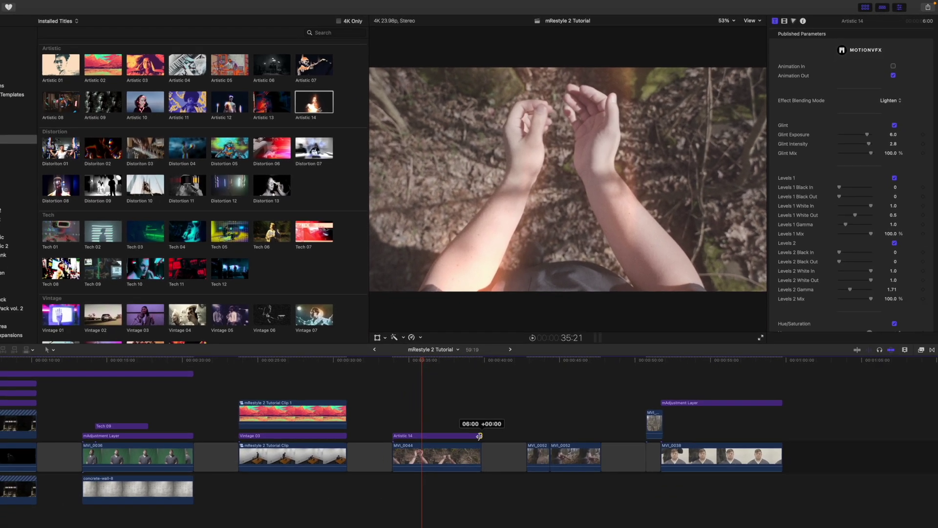
- Shorten the Artistic 14 title to a duration of 2:20 and preview the MVI_0044 clip
{"action": "left_click_drag", "start_coordinate": [423, 492], "coordinate": [367, 490]}
{"action": "left_click_drag", "start_coordinate": [456, 412], "coordinate": [460, 412]}
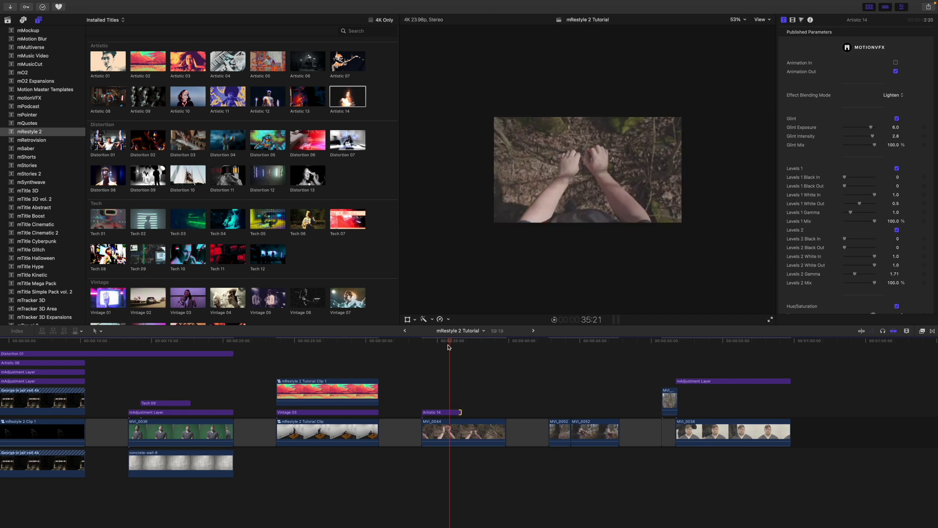
{"action": "left_click_drag", "start_coordinate": [438, 346], "coordinate": [461, 347]}
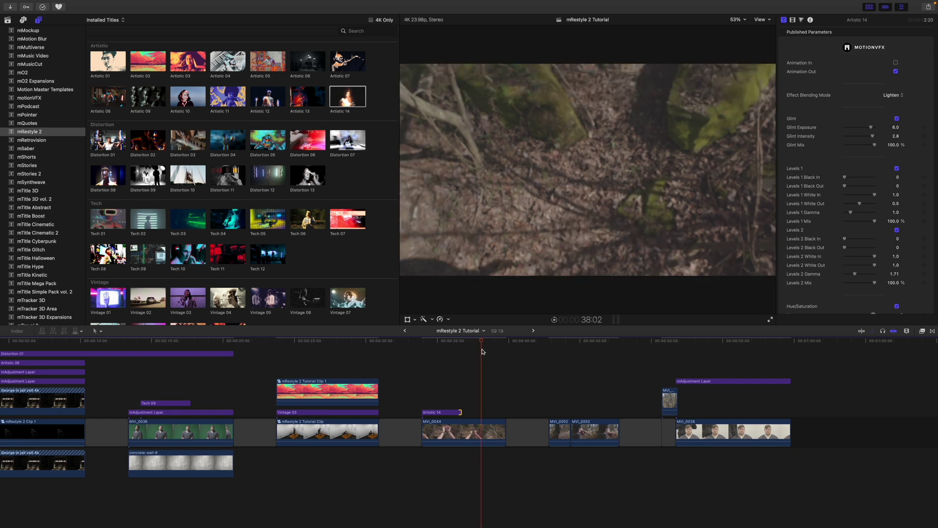
{"action": "left_click", "coordinate": [448, 354]}
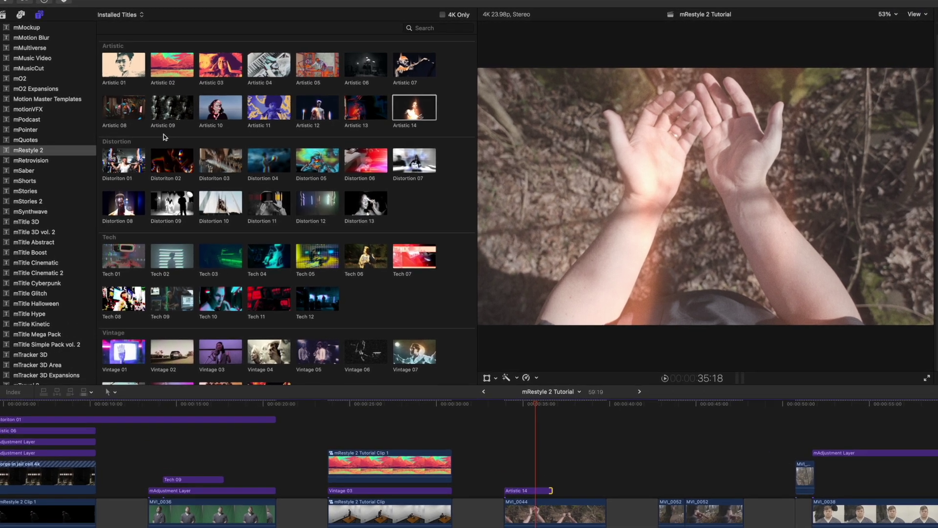
- Add the Artistic 07 title above the Artistic 14 title and trim it to the same 2:20 length
{"action": "left_click_drag", "start_coordinate": [410, 69], "coordinate": [508, 478]}
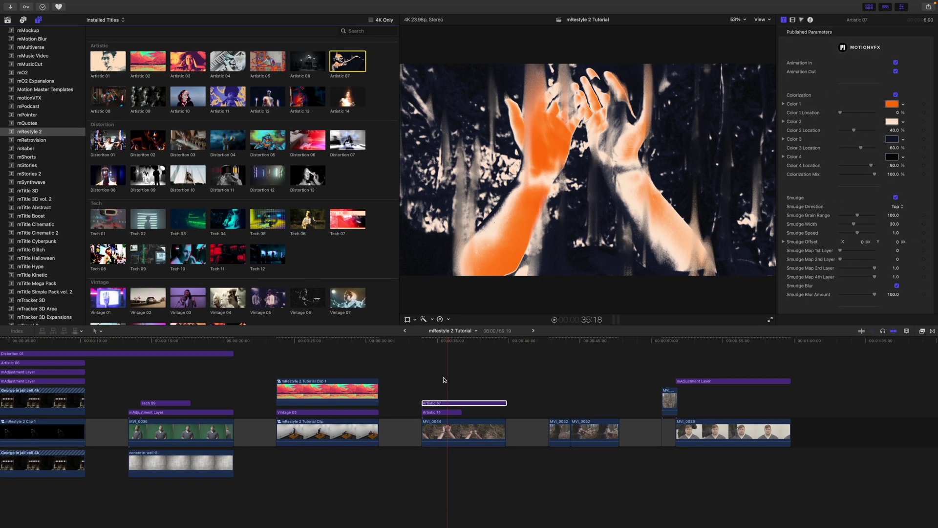
{"action": "left_click_drag", "start_coordinate": [505, 402], "coordinate": [460, 402]}
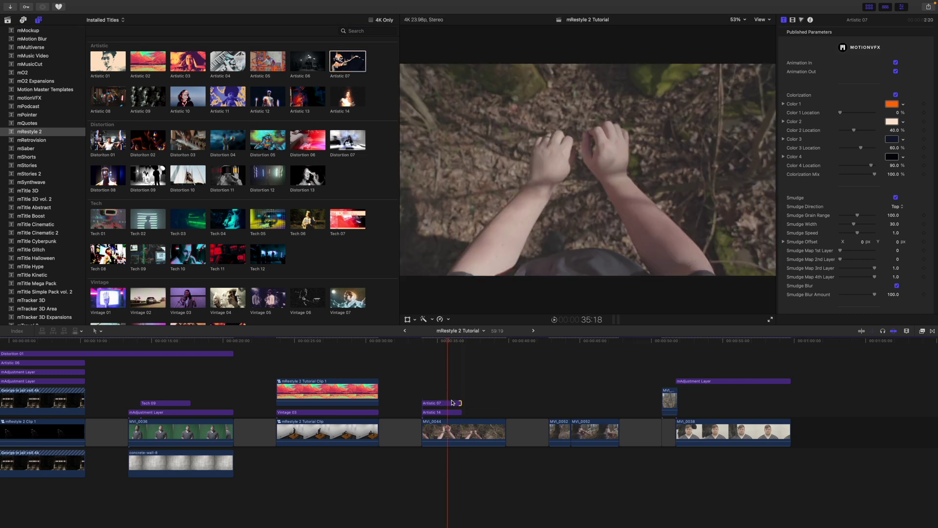
- Turn off Animation In on the Artistic 07 title and look through its colorization, smudge and noise parameters
{"action": "left_click", "coordinate": [451, 404]}
{"action": "left_click", "coordinate": [894, 63]}
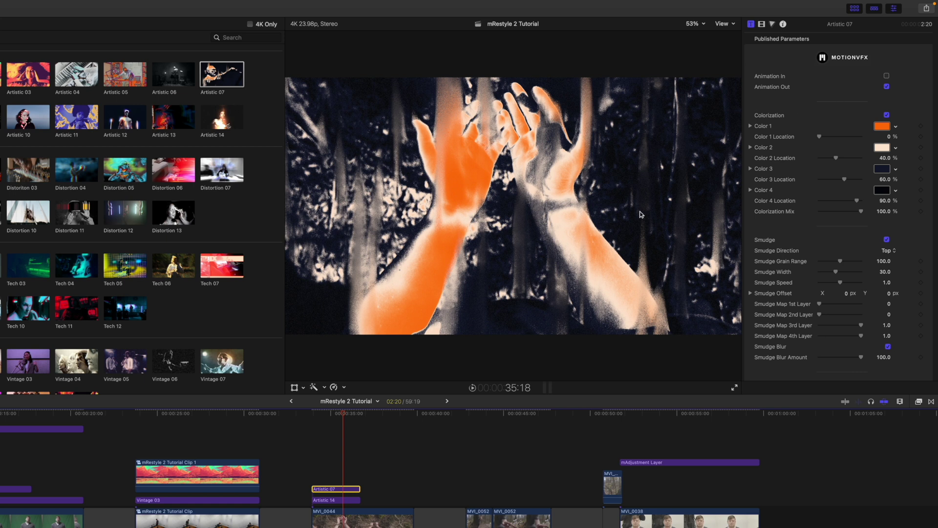
{"action": "scroll", "coordinate": [795, 183], "scroll_direction": "down", "scroll_amount": 5}
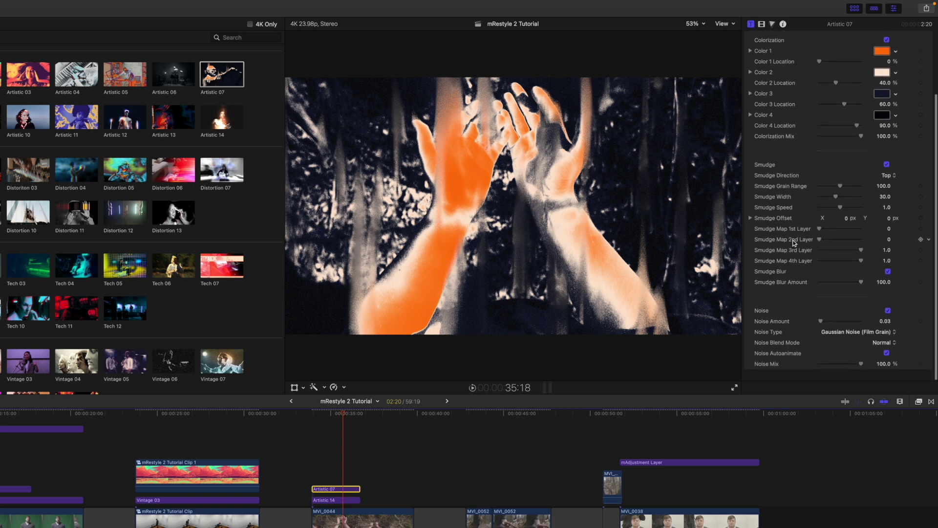
{"action": "scroll", "coordinate": [793, 242], "scroll_direction": "up", "scroll_amount": 5}
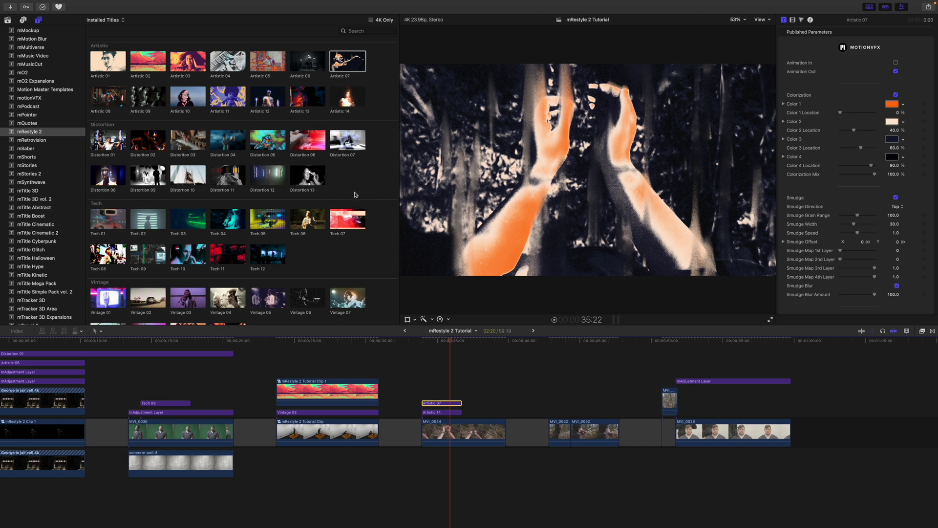
- Add the Distortion 02 title above the Artistic 07 title at the start of the MVI_0044 clip and preview it
{"action": "left_click_drag", "start_coordinate": [148, 145], "coordinate": [419, 376]}
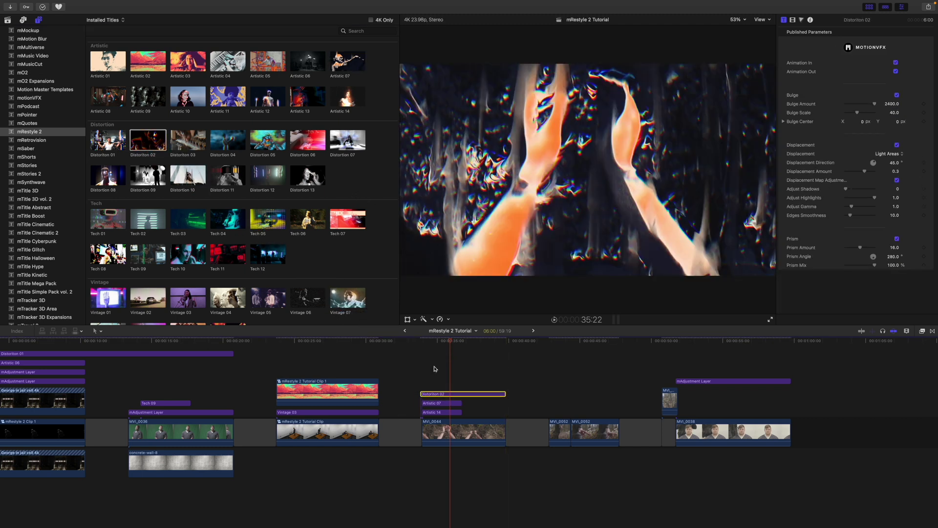
{"action": "left_click", "coordinate": [449, 342]}
{"action": "left_click_drag", "start_coordinate": [450, 344], "coordinate": [469, 348]}
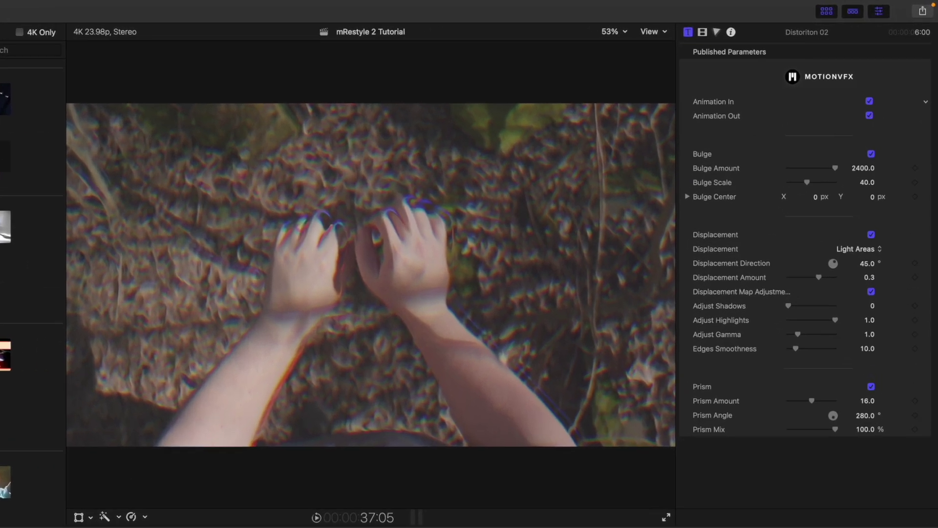
- Shorten the Distortion 02 title to 4:01 with Animation In turned off, comparing the image without and with Bulge
{"action": "left_click", "coordinate": [870, 103]}
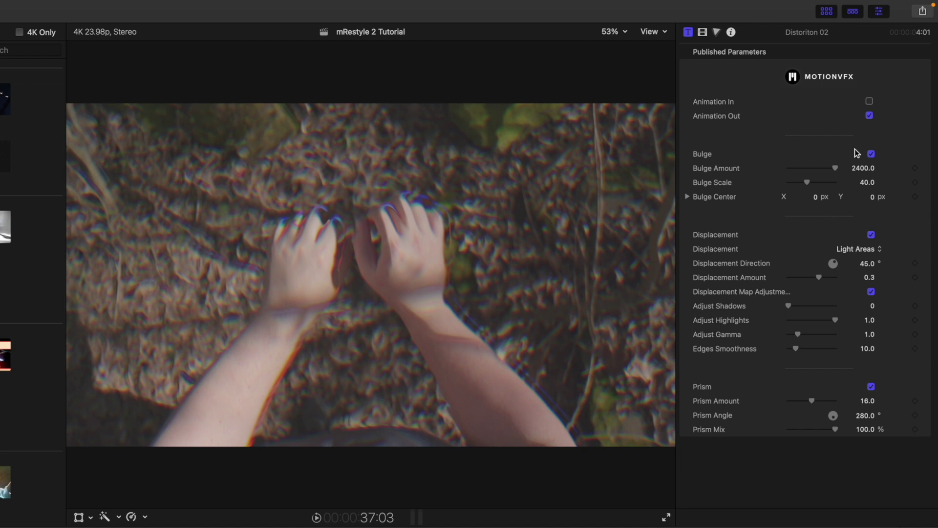
{"action": "left_click", "coordinate": [872, 154]}
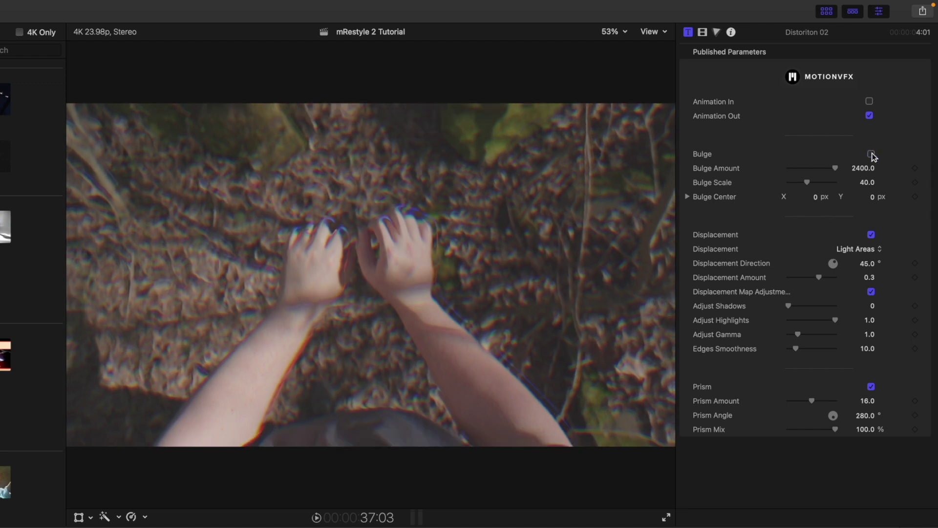
{"action": "left_click", "coordinate": [871, 155]}
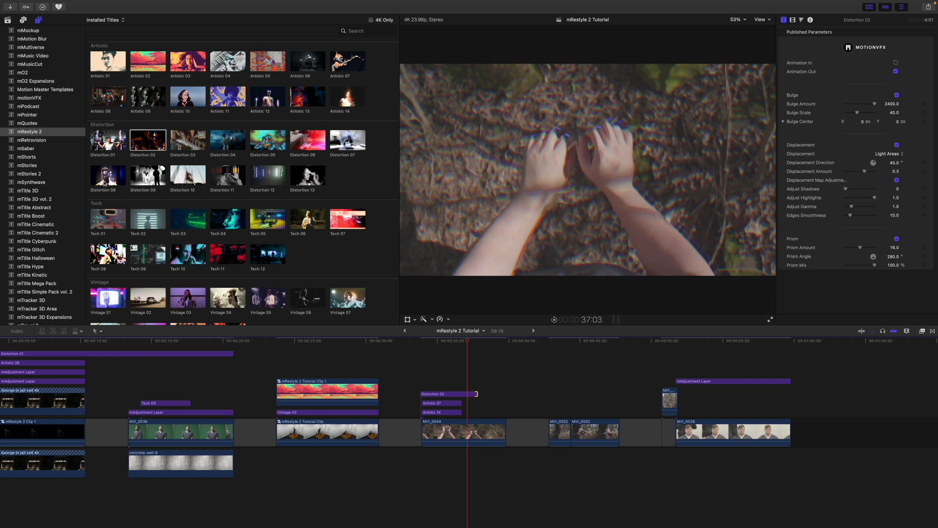
- Add the Distortion 08 title above the Distortion 02 title and look through its levels, contrast, color wheels and glow parameters
{"action": "left_click_drag", "start_coordinate": [114, 191], "coordinate": [420, 371]}
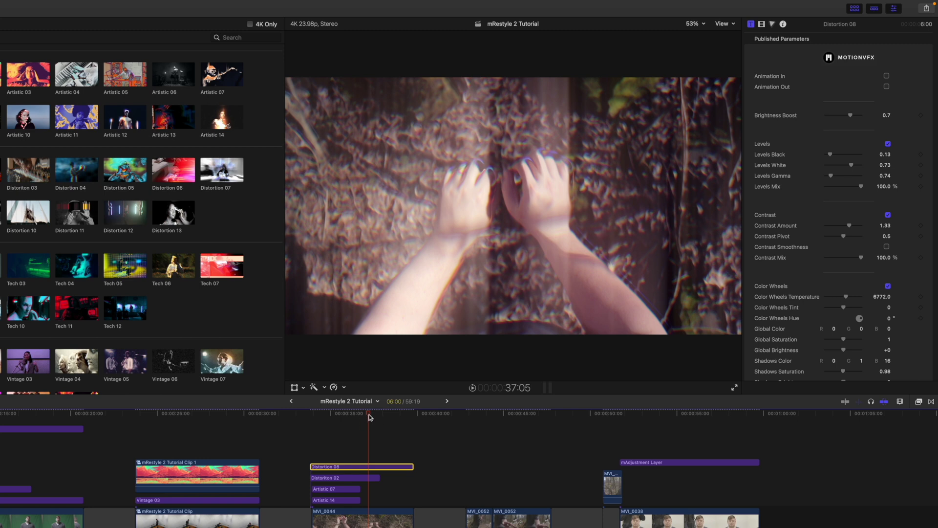
{"action": "left_click_drag", "start_coordinate": [370, 416], "coordinate": [394, 467]}
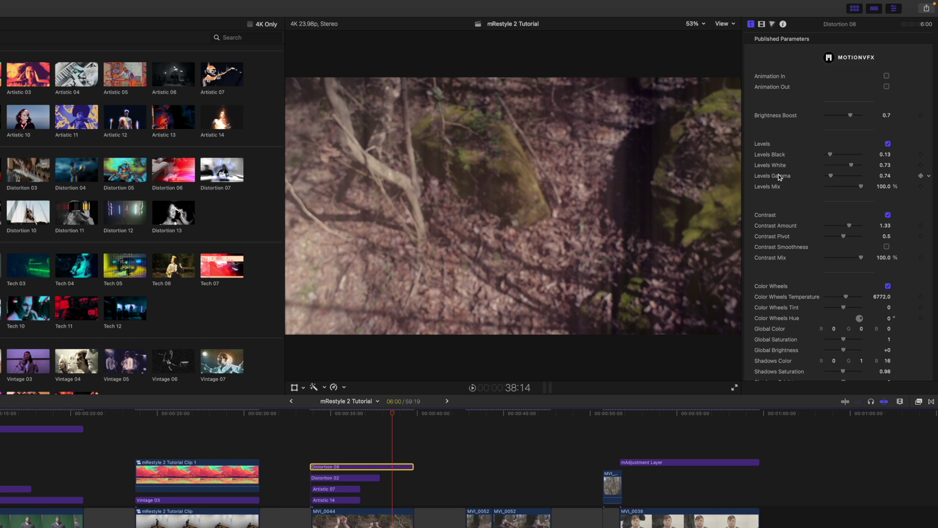
{"action": "scroll", "coordinate": [779, 177], "scroll_direction": "down", "scroll_amount": 6}
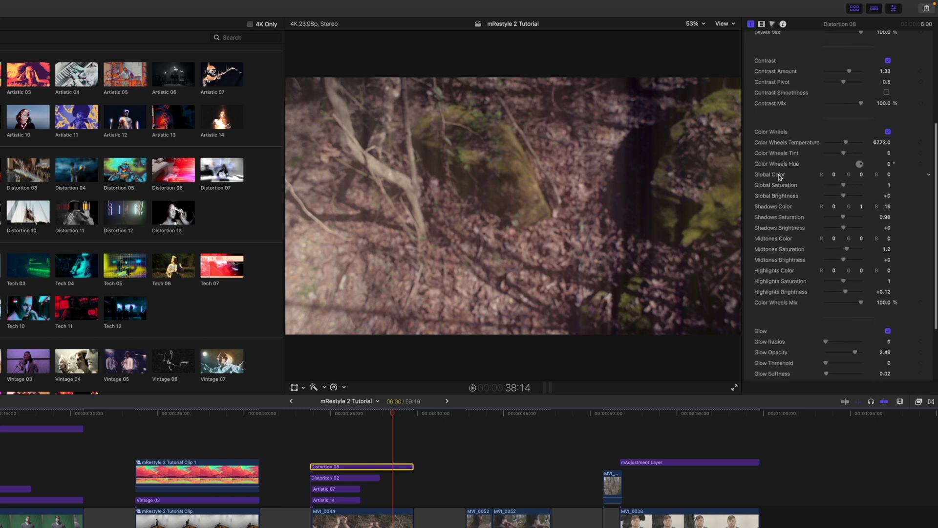
{"action": "scroll", "coordinate": [780, 177], "scroll_direction": "down", "scroll_amount": 1}
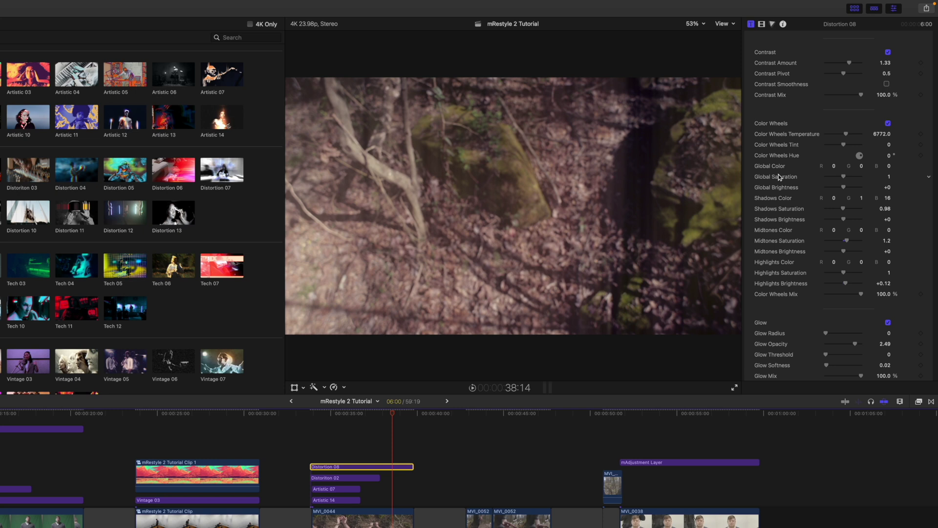
{"action": "scroll", "coordinate": [778, 175], "scroll_direction": "up", "scroll_amount": 2}
{"action": "scroll", "coordinate": [780, 177], "scroll_direction": "down", "scroll_amount": 1}
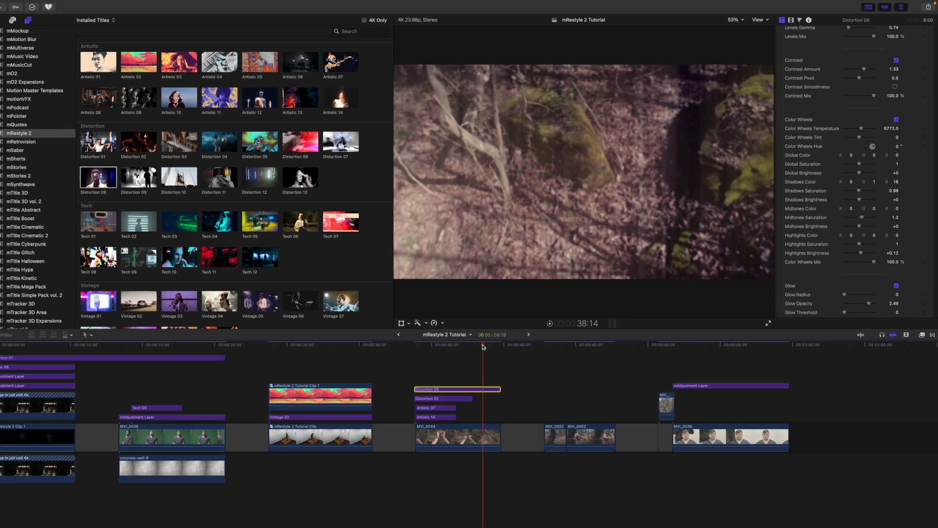
- Extend the Distortion 08 title to 17:21 so it reaches the start of the last mAdjustment Layer
{"action": "left_click_drag", "start_coordinate": [483, 347], "coordinate": [544, 354]}
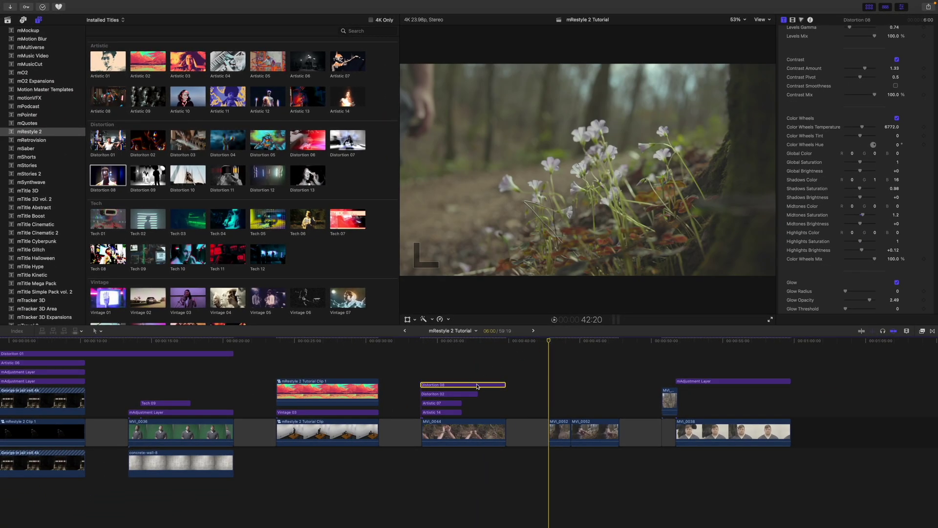
{"action": "left_click_drag", "start_coordinate": [505, 385], "coordinate": [615, 380]}
{"action": "left_click_drag", "start_coordinate": [660, 376], "coordinate": [673, 378]}
{"action": "left_click", "coordinate": [544, 381]}
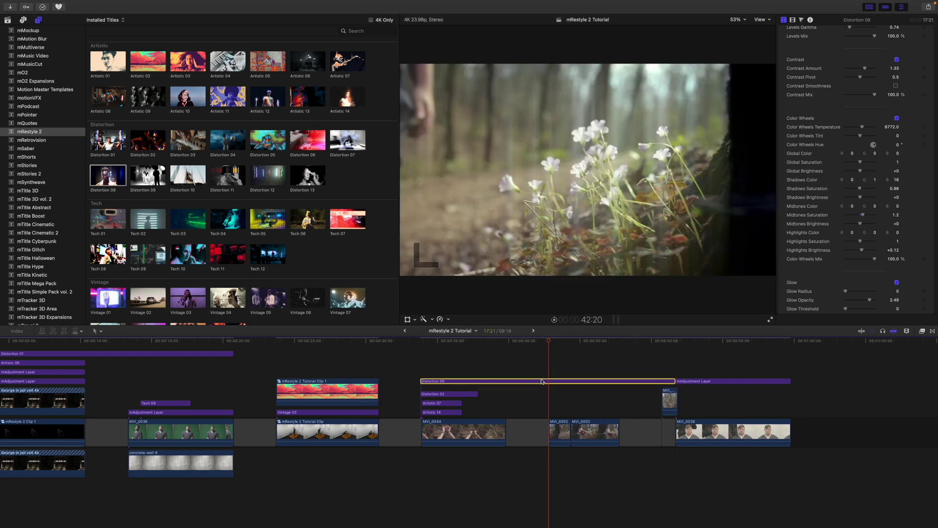
{"action": "scroll", "coordinate": [839, 162], "scroll_direction": "up", "scroll_amount": 5}
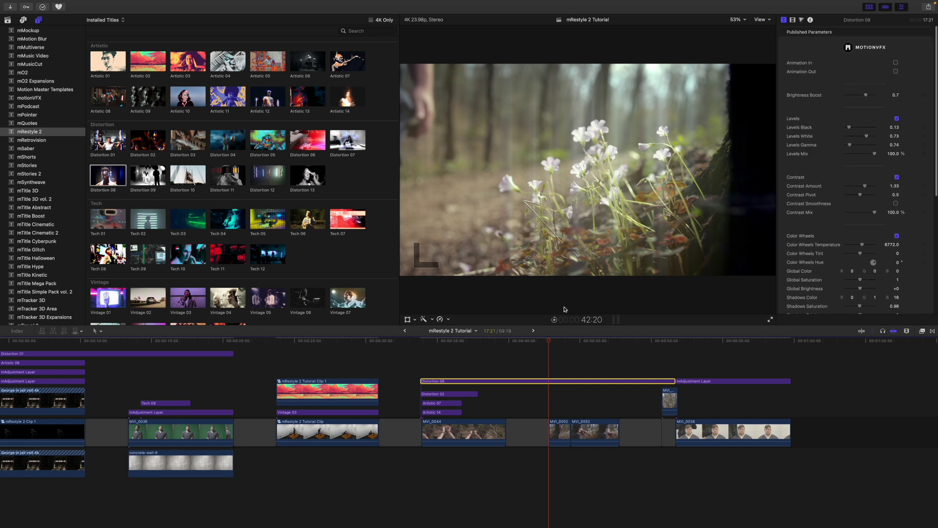
- Add the Distortion 01 title above the Distortion 08 title, starting shortly before the cut between the two MVI_0052 clips
{"action": "left_click_drag", "start_coordinate": [548, 342], "coordinate": [564, 352]}
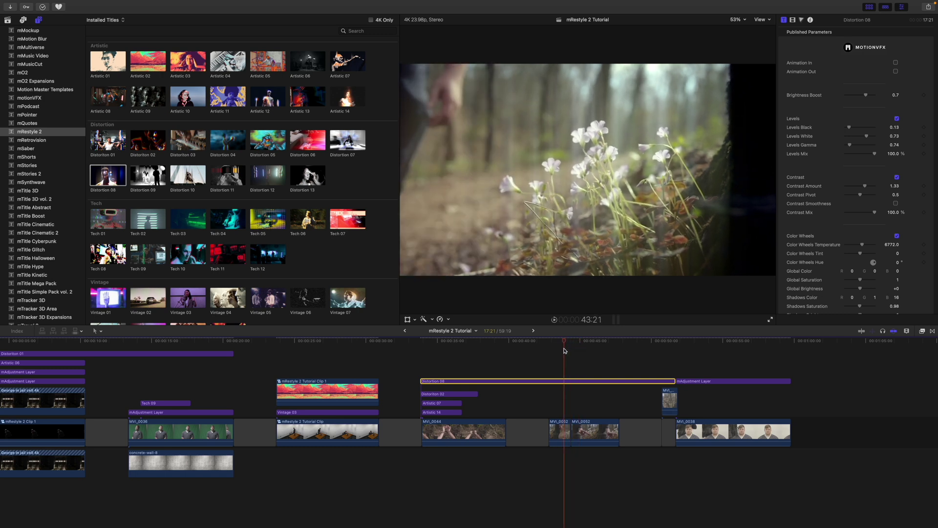
{"action": "key", "text": "super+equal"}
{"action": "key", "text": "super+equal"}
{"action": "key", "text": "super+equal"}
{"action": "key", "text": "super+equal"}
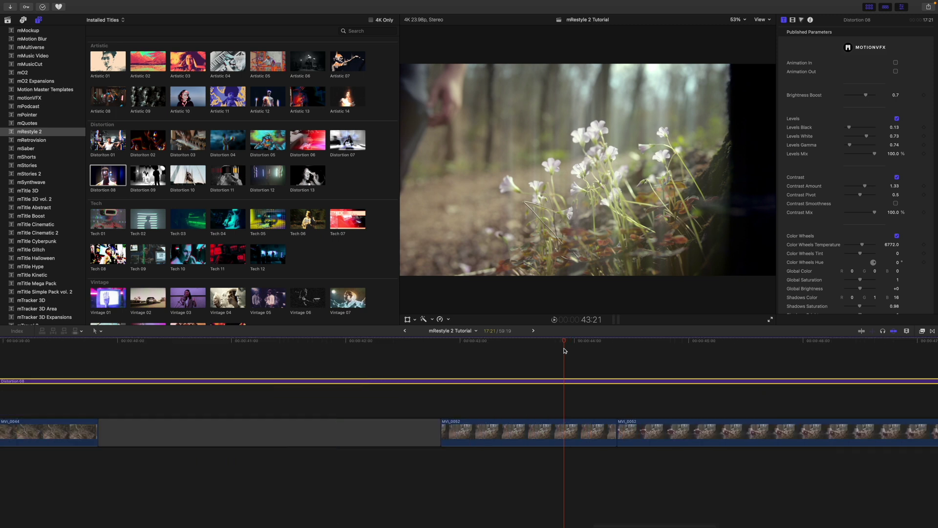
{"action": "scroll", "coordinate": [567, 350], "scroll_direction": "right", "scroll_amount": 5}
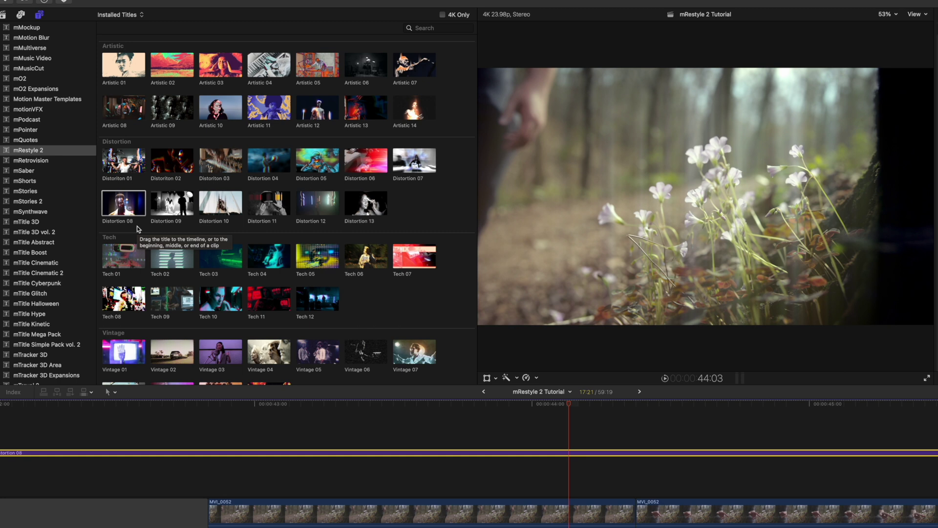
{"action": "left_click_drag", "start_coordinate": [117, 164], "coordinate": [534, 423]}
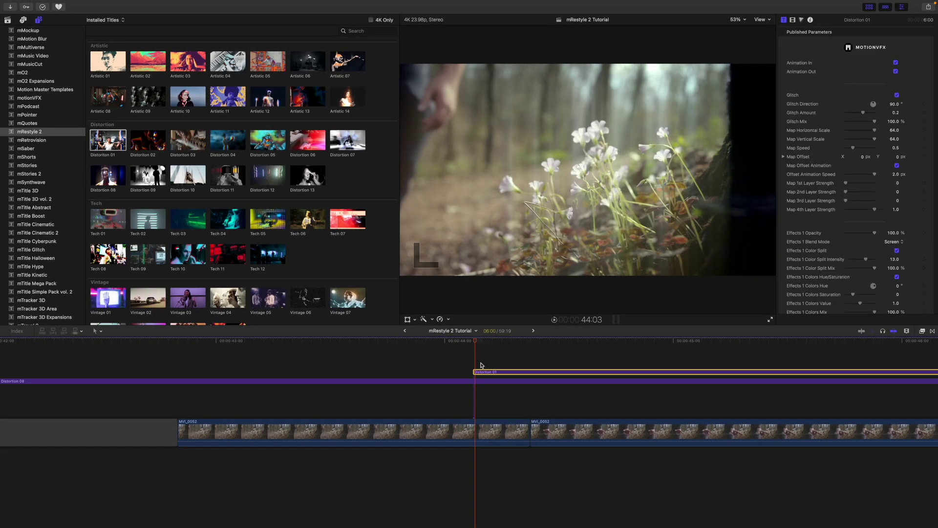
- Split the Distortion 01 title shortly after the cut between the MVI_0052 clips and delete the part that follows
{"action": "left_click_drag", "start_coordinate": [473, 343], "coordinate": [583, 350]}
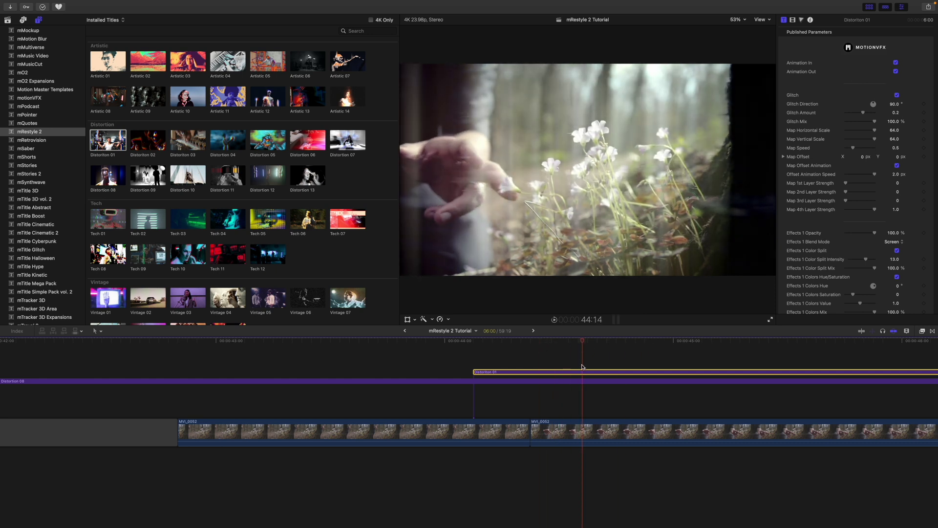
{"action": "key", "text": "b"}
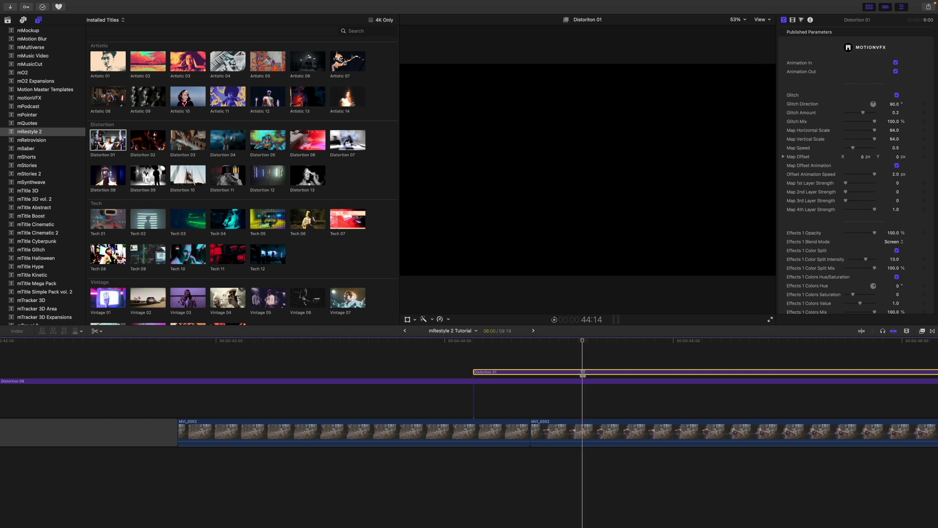
{"action": "left_click", "coordinate": [582, 373]}
{"action": "key", "text": "a"}
{"action": "left_click", "coordinate": [592, 374]}
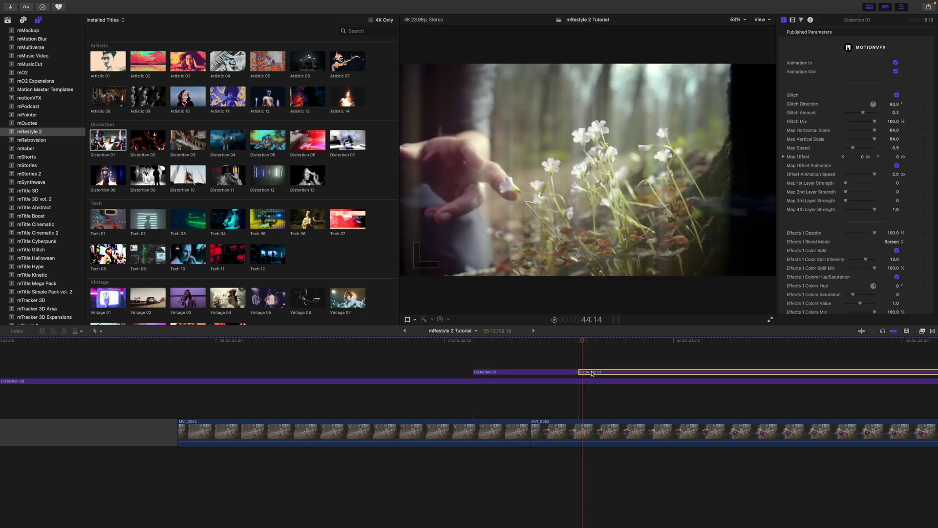
{"action": "key", "text": "Delete"}
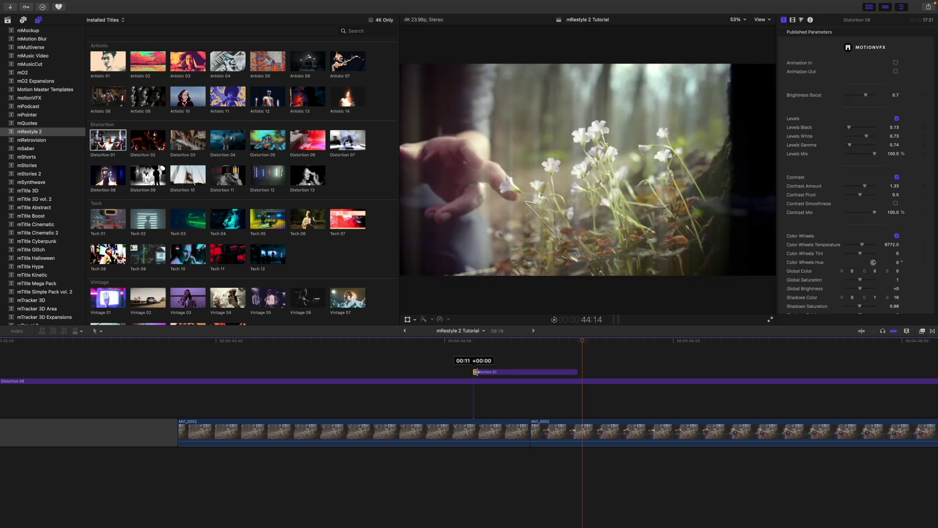
- Trim both ends of the Distortion 01 title to 6 frames around the cut and turn off Animation In and Animation Out
{"action": "left_click_drag", "start_coordinate": [476, 372], "coordinate": [502, 372]}
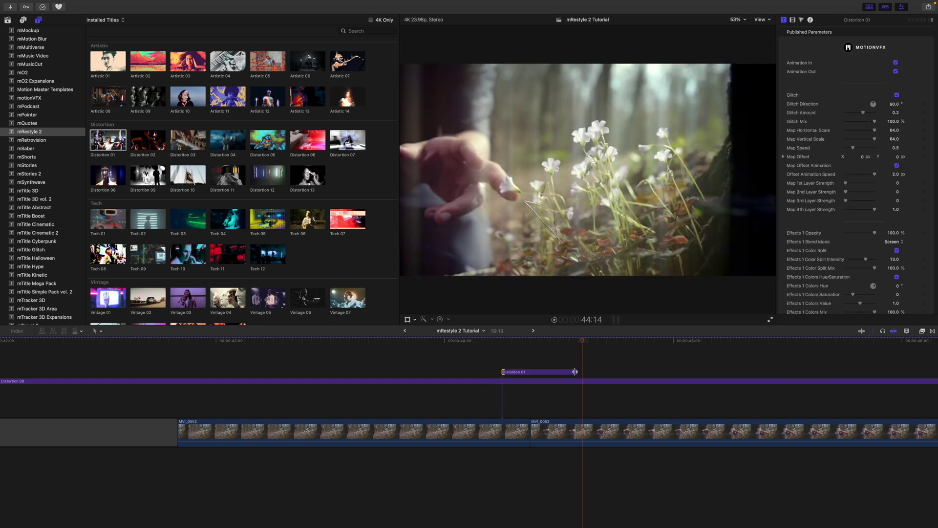
{"action": "left_click_drag", "start_coordinate": [574, 371], "coordinate": [557, 372]}
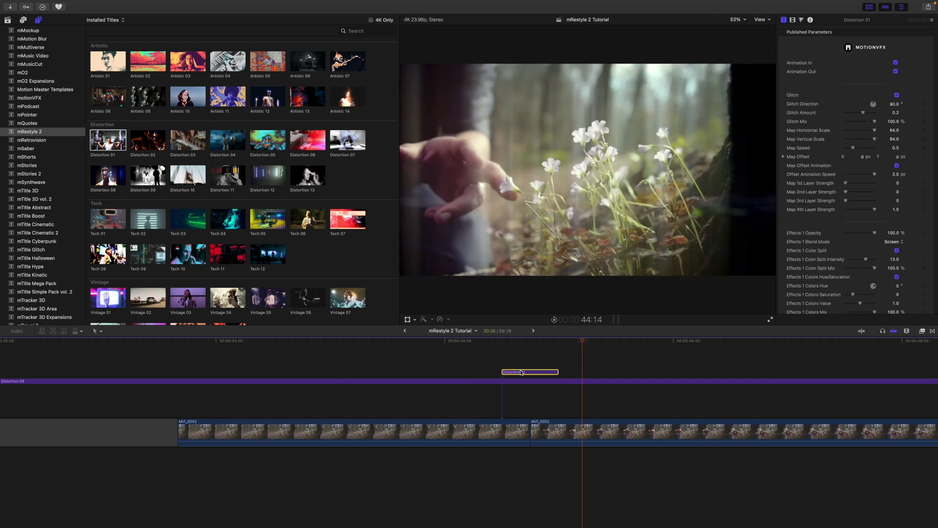
{"action": "left_click", "coordinate": [896, 63]}
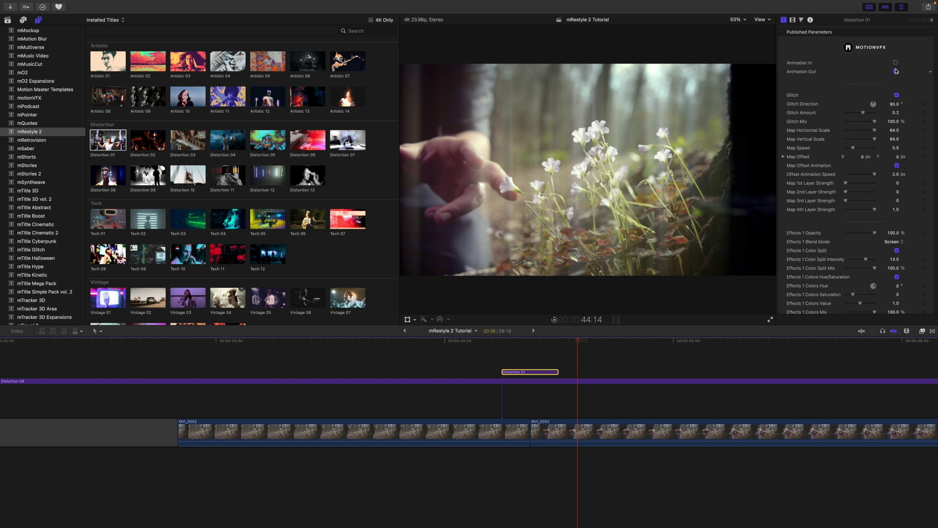
- Play back the cut between the MVI_0052 clips to check the short Distortion 01 glitch
{"action": "left_click_drag", "start_coordinate": [577, 343], "coordinate": [528, 347]}
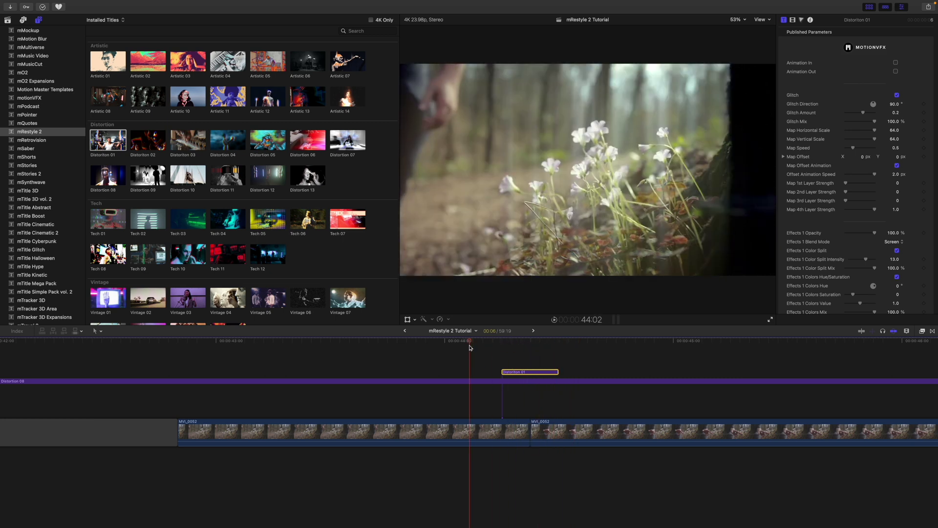
{"action": "key", "text": "space"}
{"action": "key", "text": "space"}
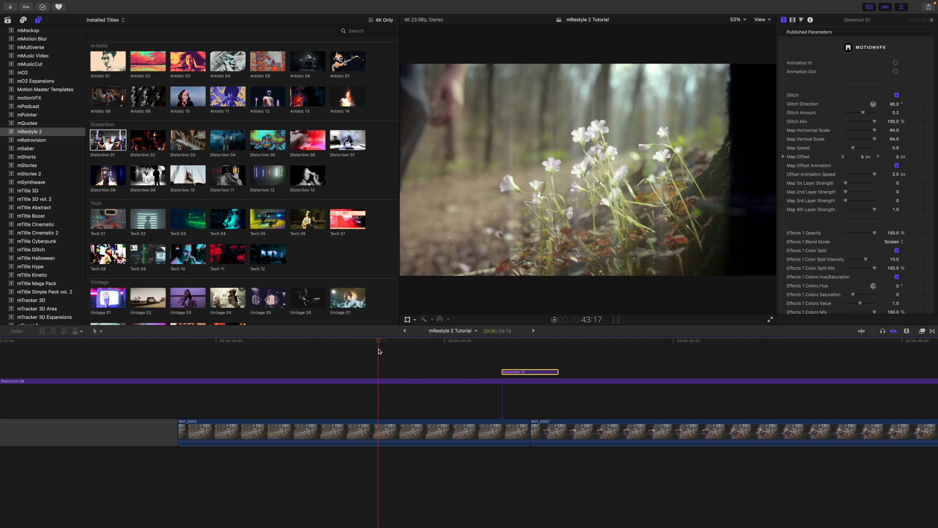
{"action": "key", "text": "space"}
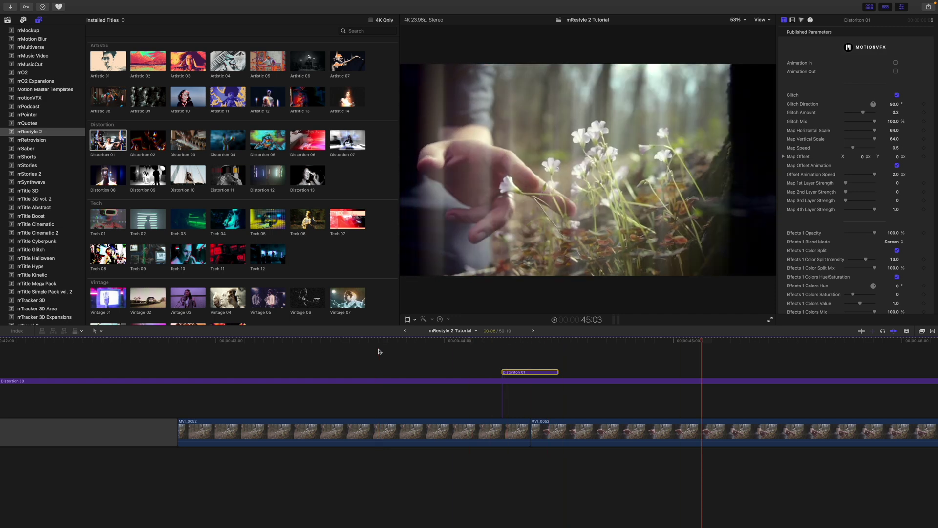
- Shift the boundary between the Distortion 08 title and the mAdjustment Layer to the end of the connected clip overlapping MVI_0038
{"action": "scroll", "coordinate": [379, 350], "scroll_direction": "right", "scroll_amount": 10}
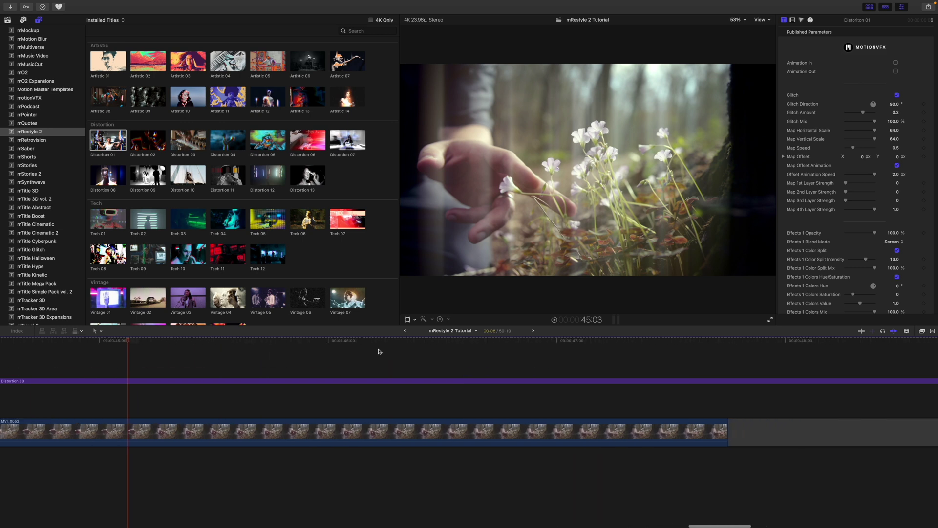
{"action": "scroll", "coordinate": [379, 351], "scroll_direction": "right", "scroll_amount": 10}
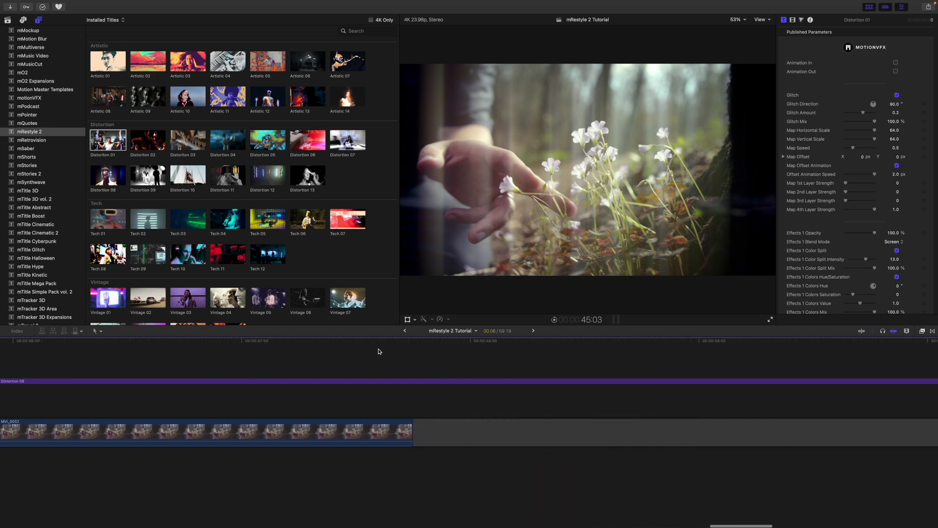
{"action": "left_click_drag", "start_coordinate": [375, 341], "coordinate": [521, 359]}
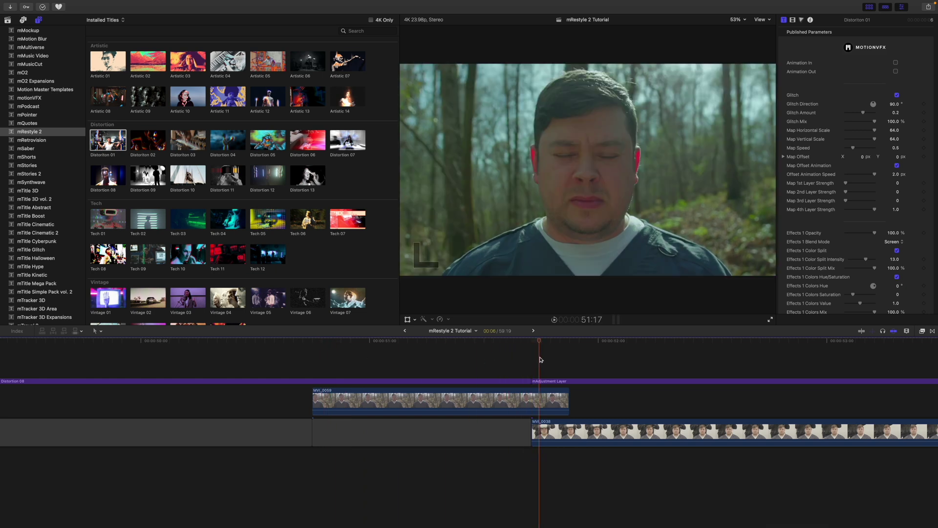
{"action": "left_click", "coordinate": [533, 360]}
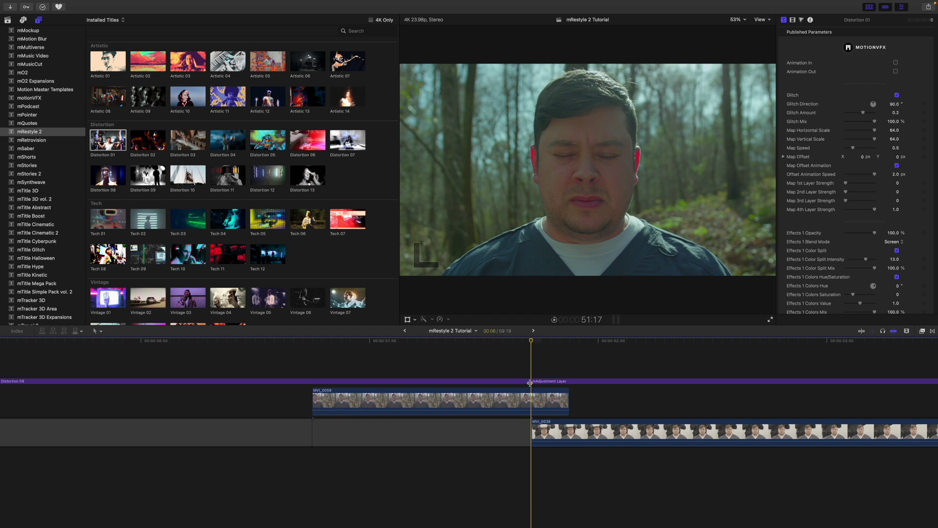
{"action": "left_click_drag", "start_coordinate": [530, 382], "coordinate": [570, 381]}
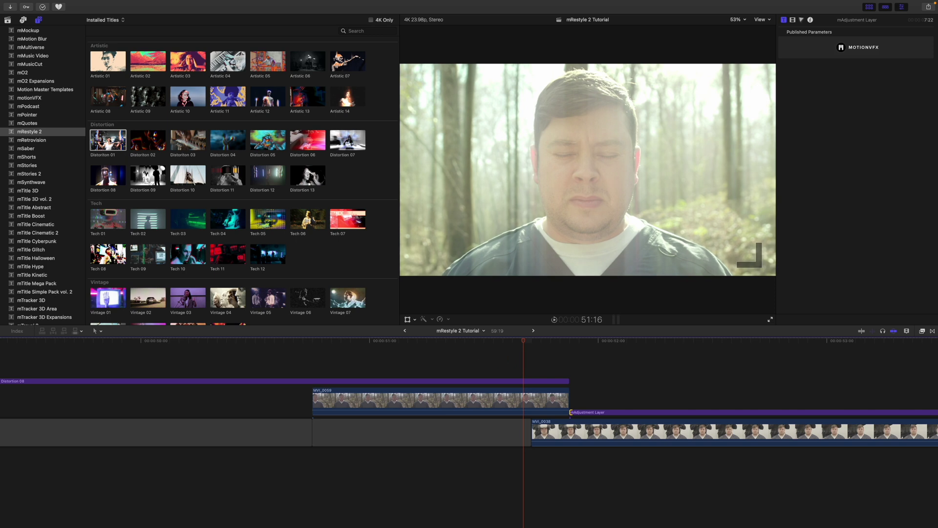
- Add the Distortion 01 title above the mAdjustment Layer over MVI_0038, aligned with its start, and turn off Animation In and Animation Out
{"action": "left_click_drag", "start_coordinate": [107, 140], "coordinate": [579, 387]}
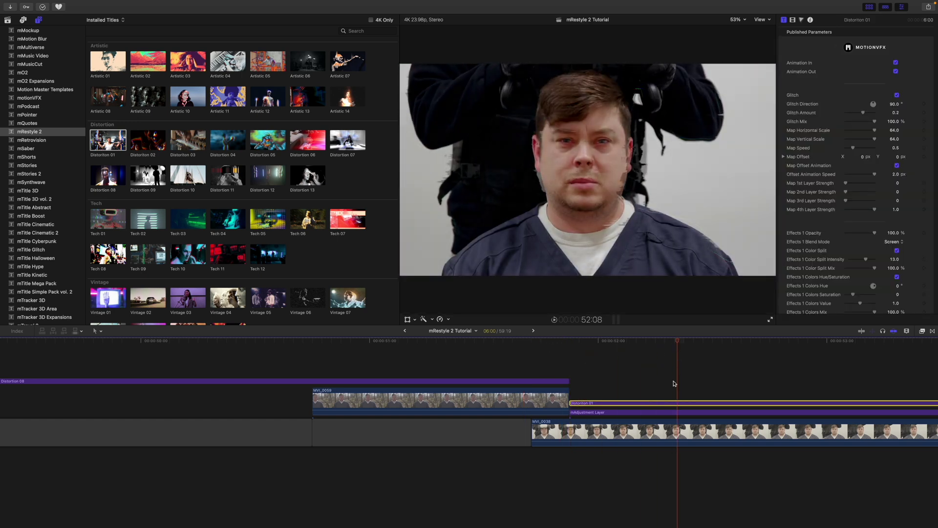
{"action": "left_click", "coordinate": [897, 64]}
{"action": "left_click", "coordinate": [897, 72]}
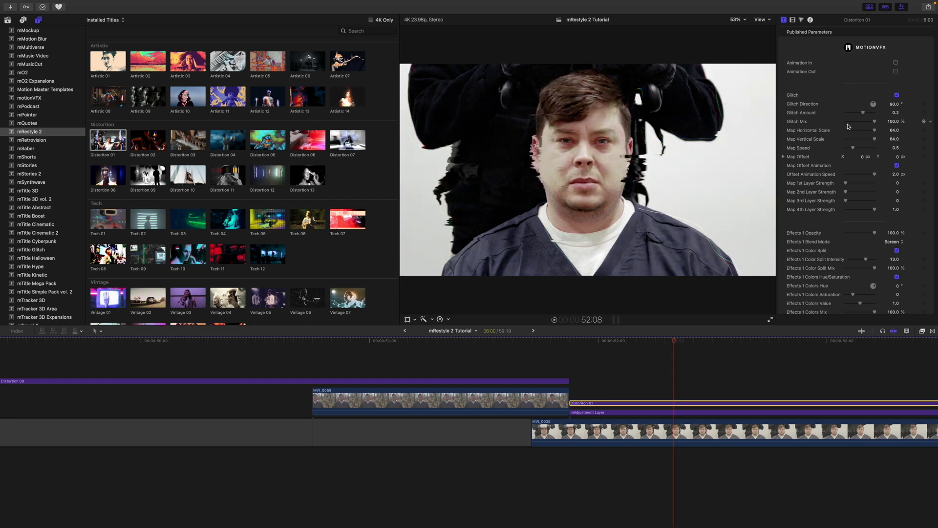
{"action": "scroll", "coordinate": [829, 185], "scroll_direction": "down", "scroll_amount": 5}
- Add the Artistic 14 title above the connected clip overlapping MVI_0038 and trim its end to just past the cut, 22 frames long
{"action": "left_click_drag", "start_coordinate": [348, 96], "coordinate": [379, 366]}
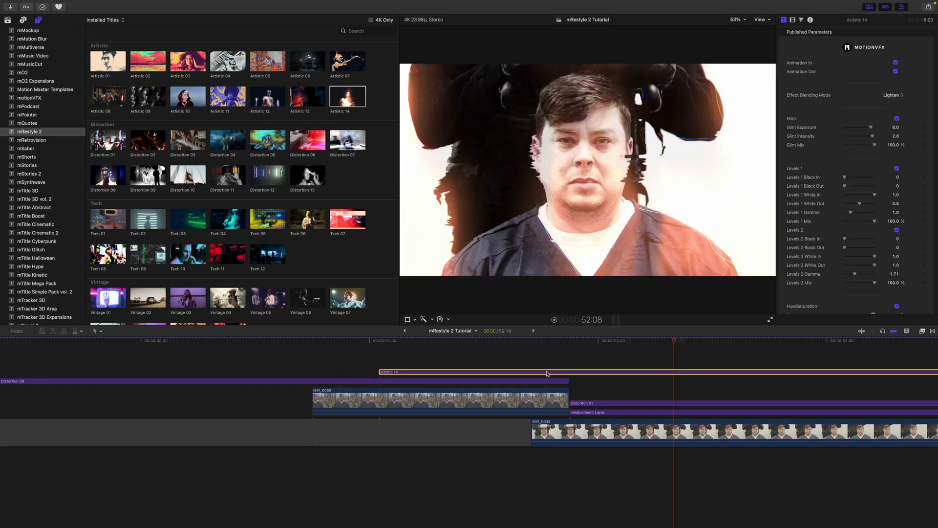
{"action": "key", "text": "super+b"}
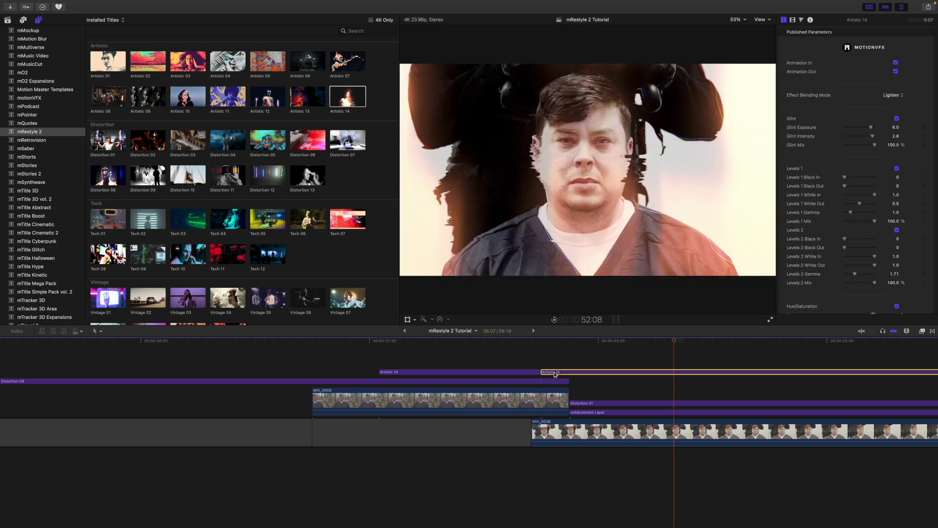
{"action": "key", "text": "Delete"}
{"action": "left_click_drag", "start_coordinate": [540, 372], "coordinate": [585, 372]}
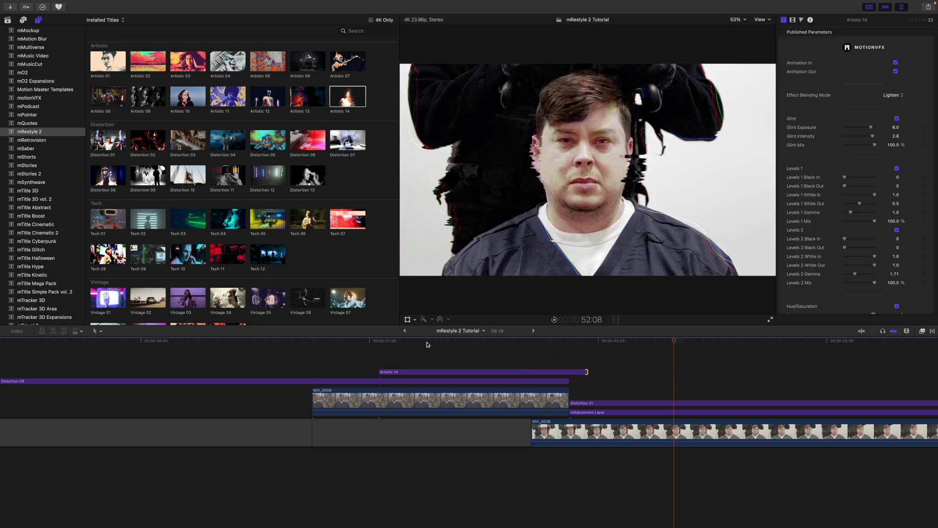
- Scrub through the Artistic 14 flash over the cut and into the MVI_0038 portrait shot
{"action": "left_click", "coordinate": [394, 344]}
{"action": "left_click_drag", "start_coordinate": [381, 341], "coordinate": [751, 371]}
{"action": "scroll", "coordinate": [751, 370], "scroll_direction": "right", "scroll_amount": 5}
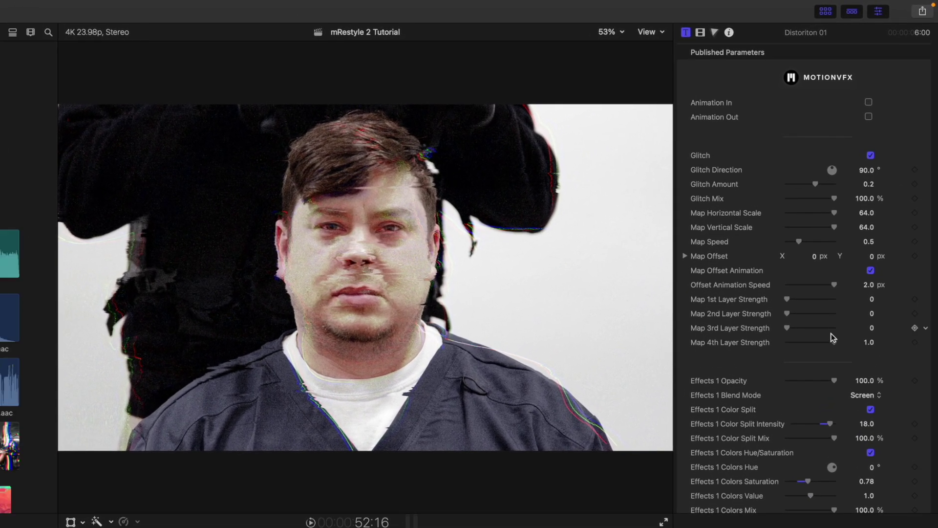
- Set the Distortion 01 title's Map 1st, 2nd and 3rd Layer Strength to 0.18, 0.29 and 0.2
{"action": "scroll", "coordinate": [769, 329], "scroll_direction": "down", "scroll_amount": 2}
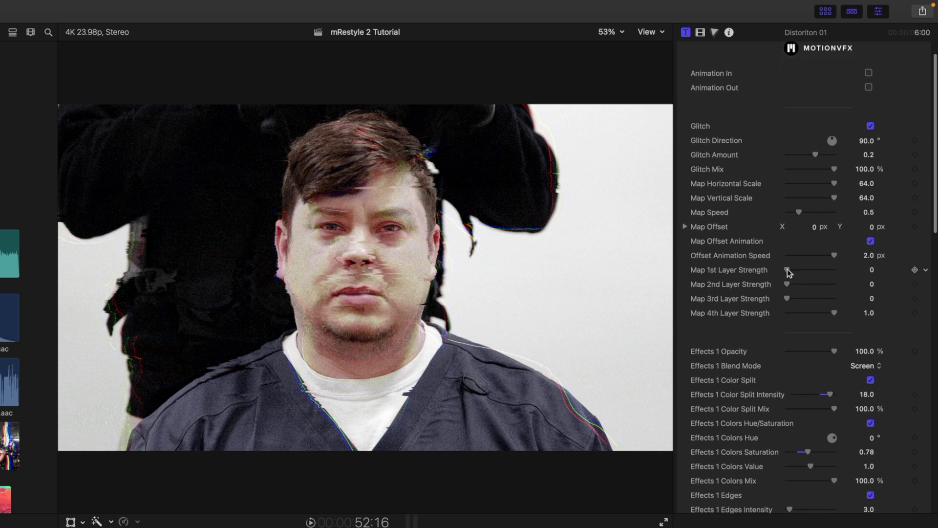
{"action": "left_click_drag", "start_coordinate": [788, 272], "coordinate": [795, 272]}
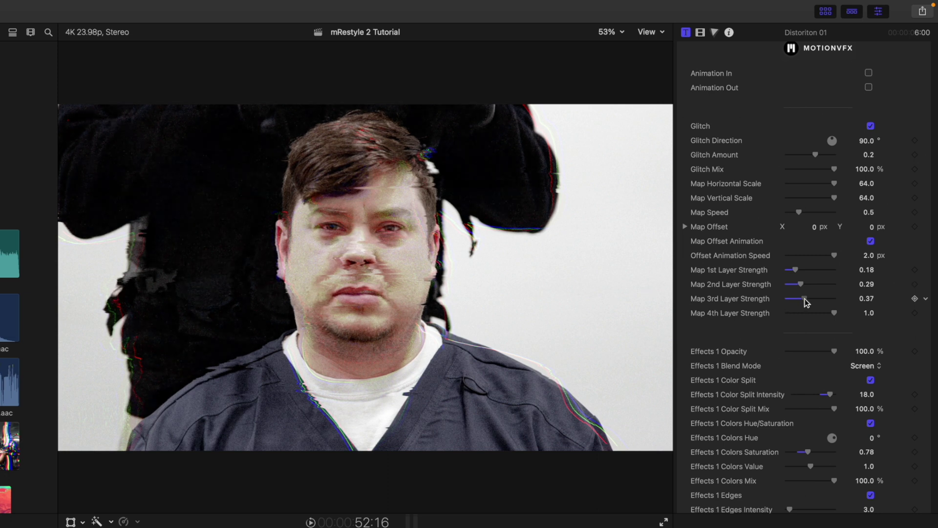
{"action": "scroll", "coordinate": [796, 302], "scroll_direction": "down", "scroll_amount": 3}
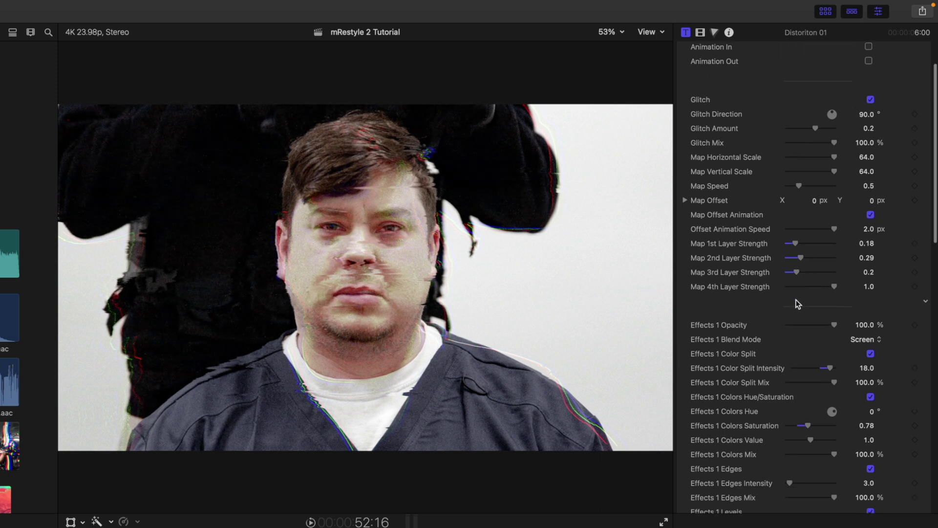
{"action": "scroll", "coordinate": [790, 308], "scroll_direction": "down", "scroll_amount": 7}
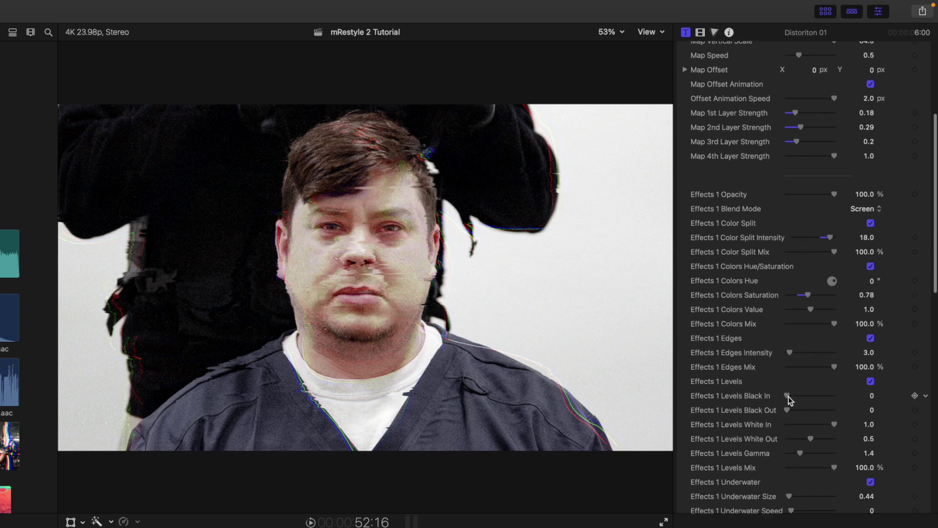
{"action": "scroll", "coordinate": [792, 395], "scroll_direction": "down", "scroll_amount": 3}
{"action": "scroll", "coordinate": [789, 406], "scroll_direction": "down", "scroll_amount": 6}
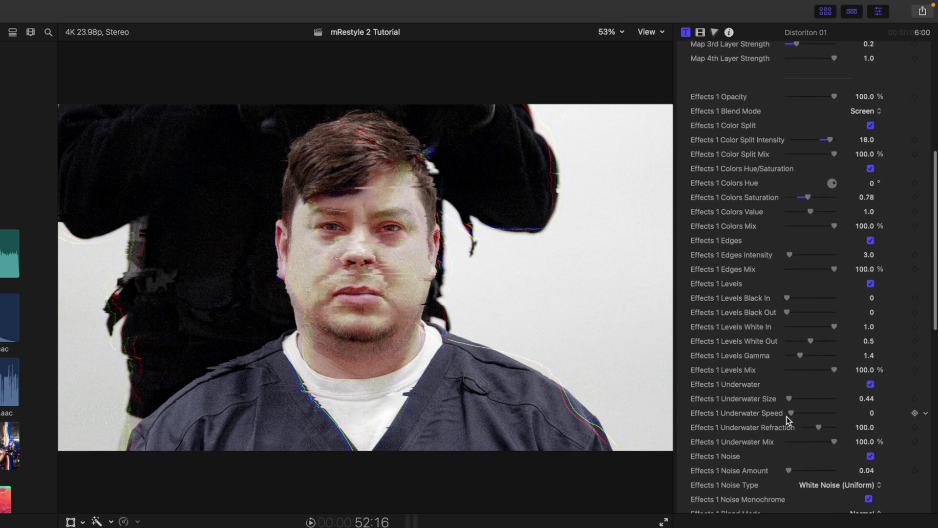